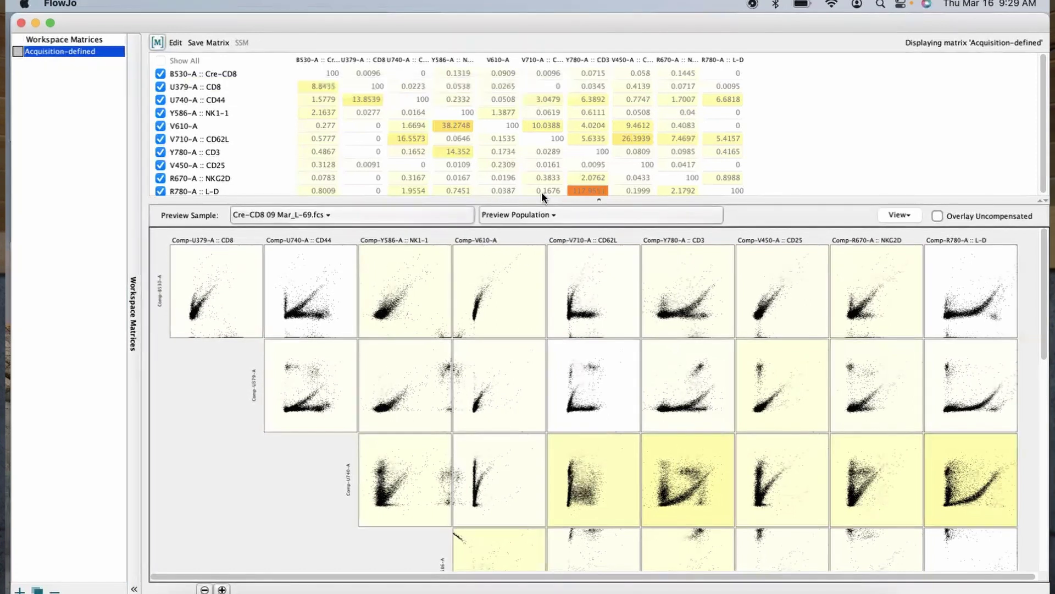
Narrow the matrix preview population from Cells to Single Cells, then to Cells/Single Cells/alive
click(555, 220)
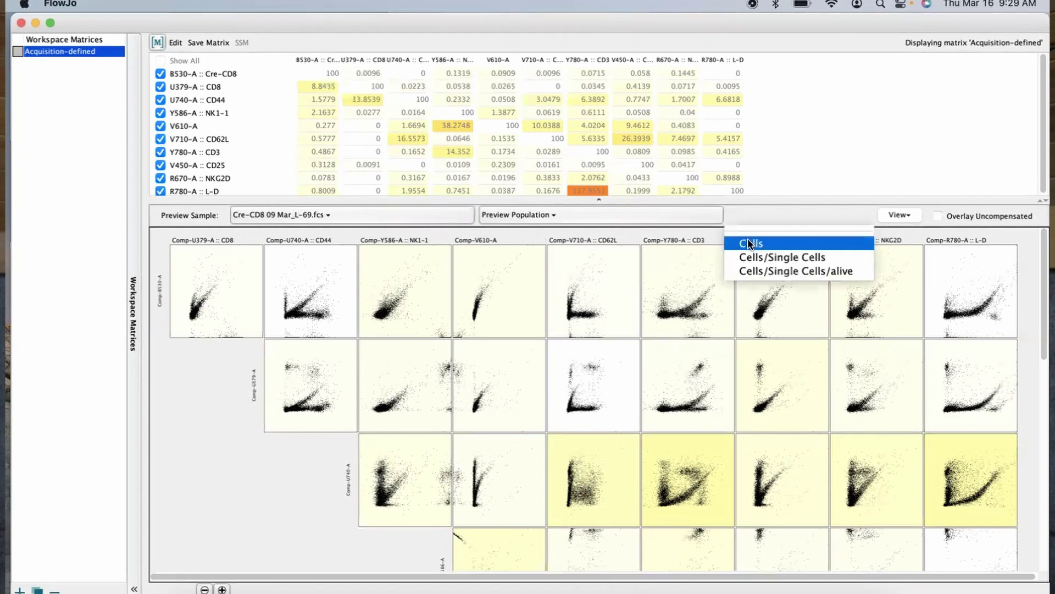
click(750, 244)
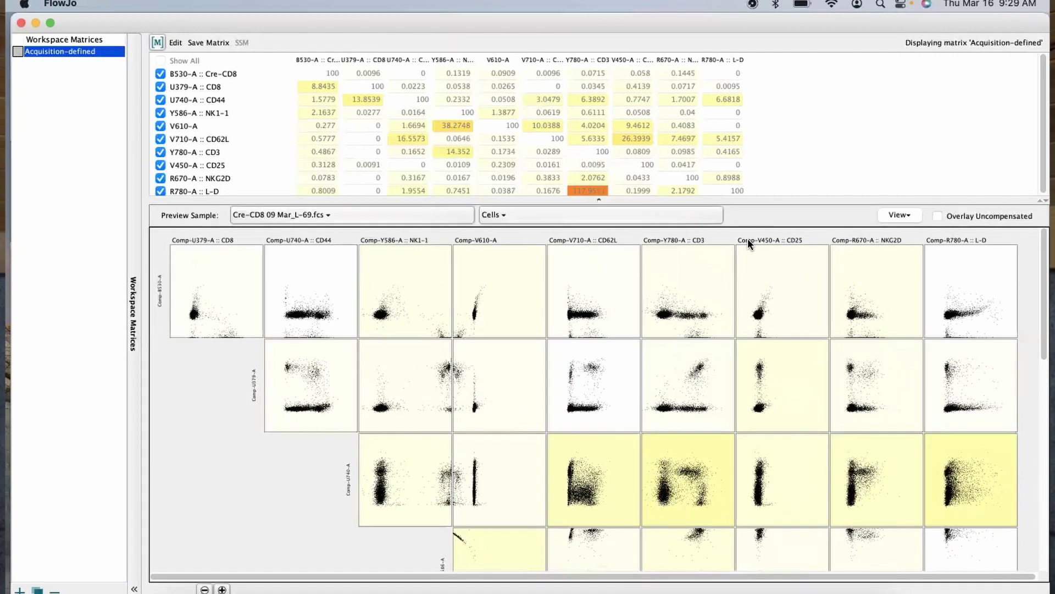
click(582, 215)
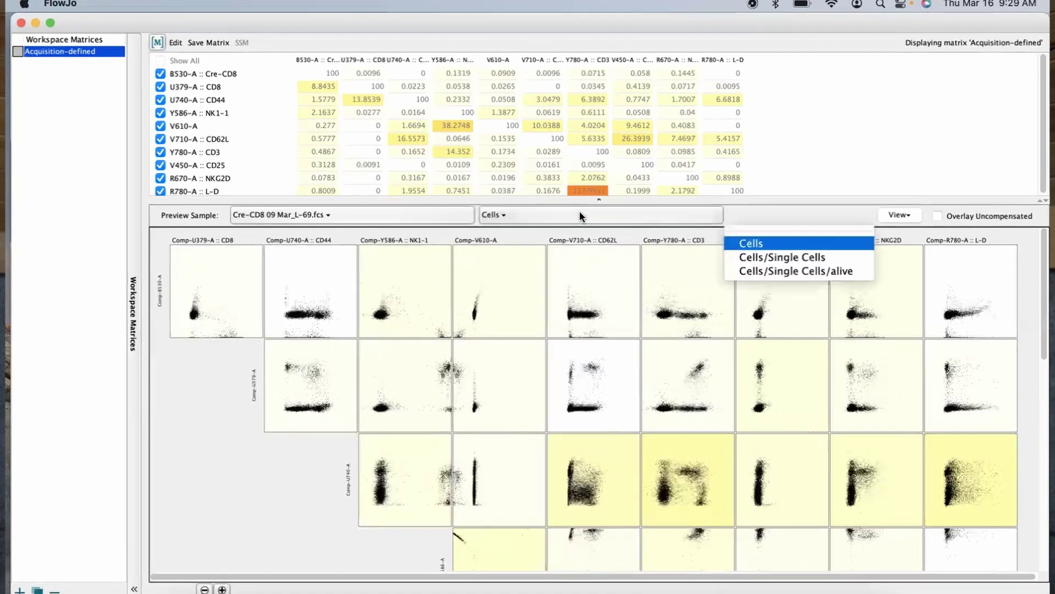
click(759, 257)
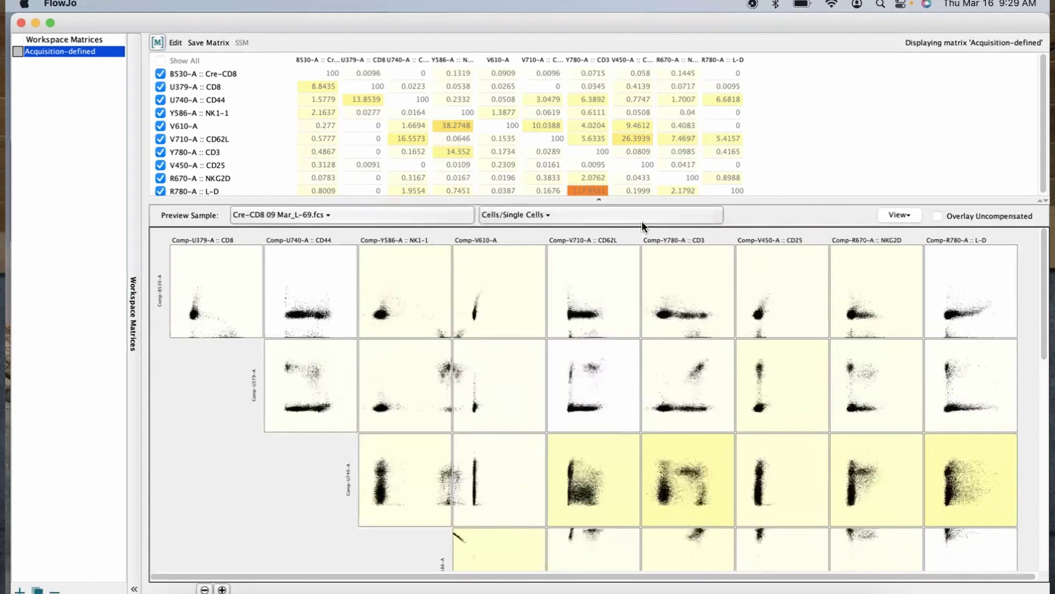
click(643, 216)
click(772, 272)
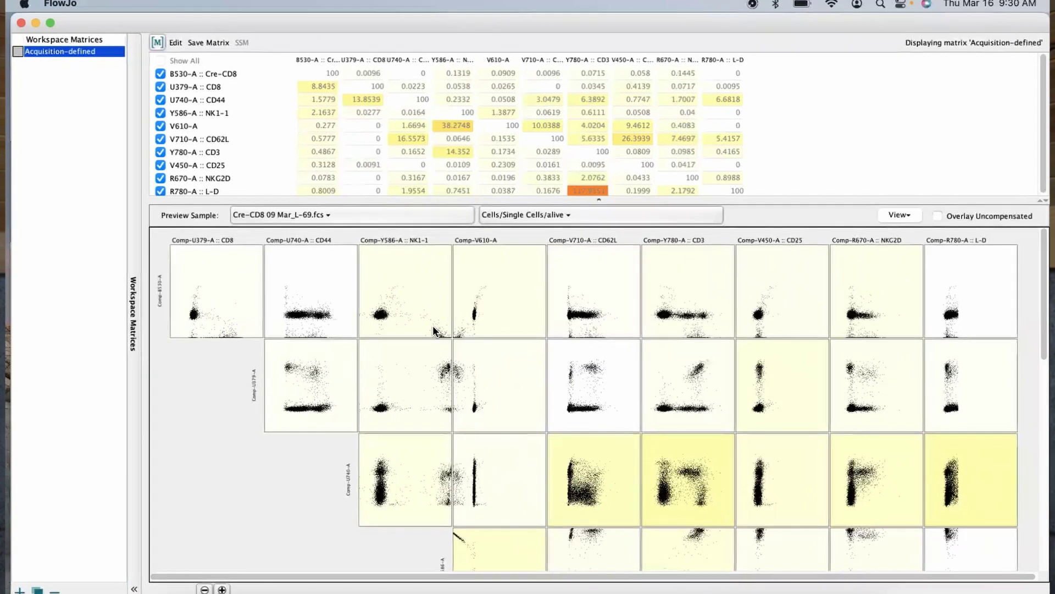
Plot alive Cre-CD8 cells against Comp-Y586-A :: NK1-1, open the Y586 control, then select the Compensation group
click(36, 23)
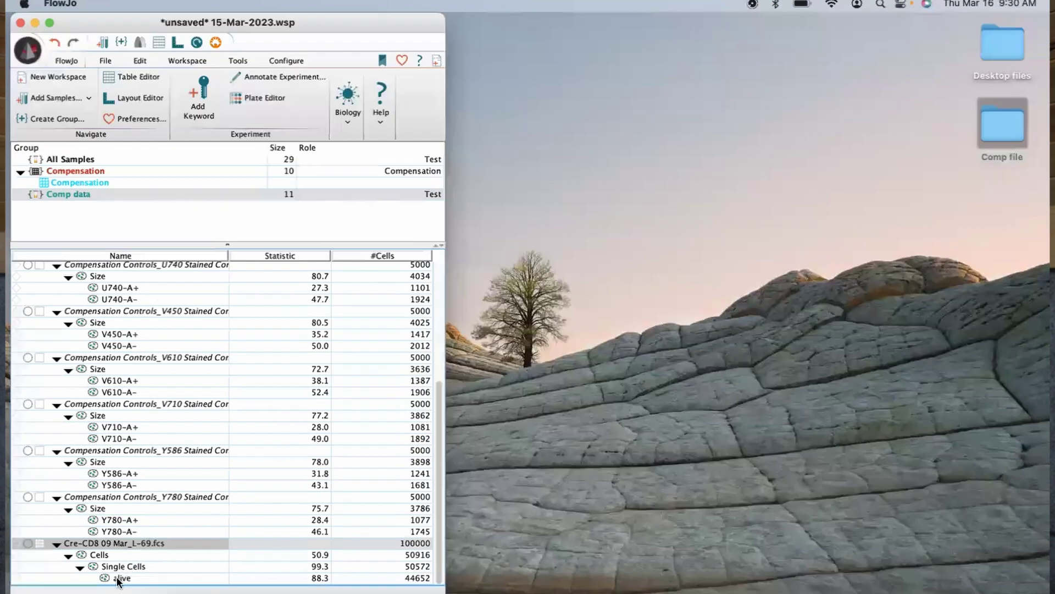
double_click(119, 579)
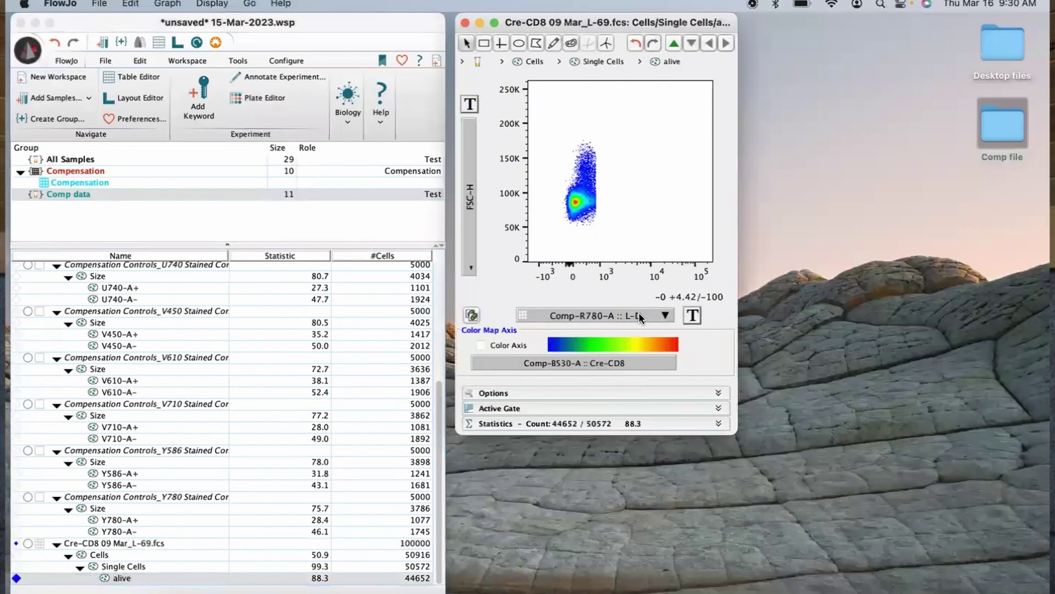
click(639, 312)
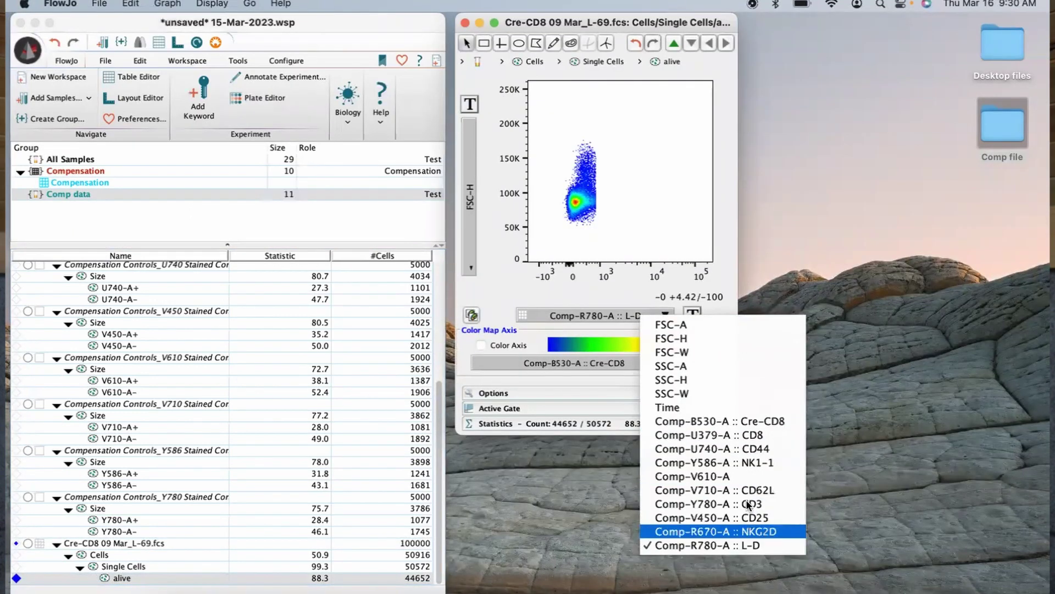
click(750, 463)
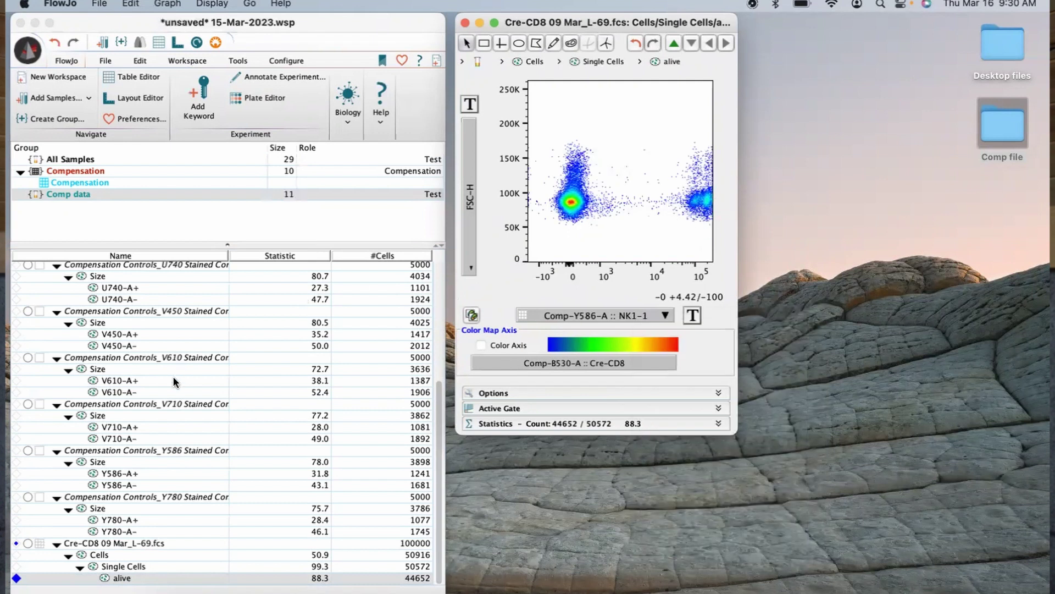
double_click(164, 448)
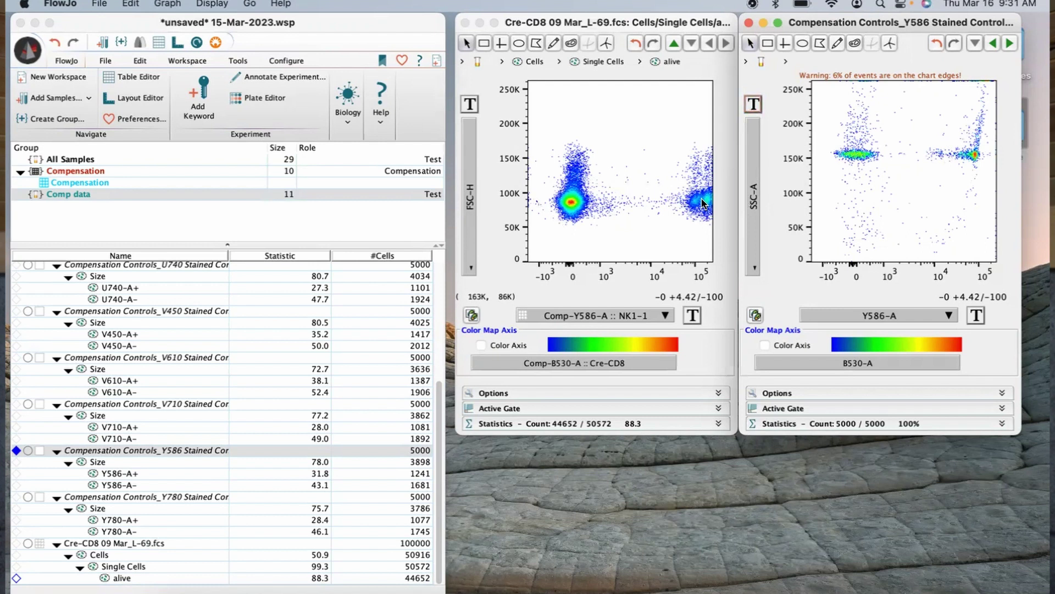
click(100, 173)
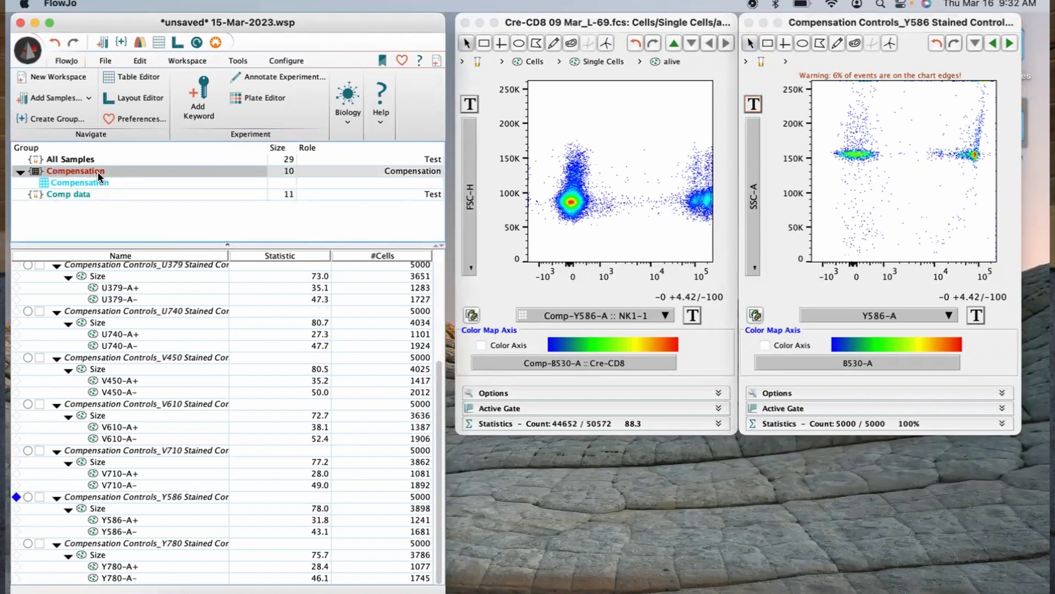
Open the Compensation control group editor and widen its window
click(132, 43)
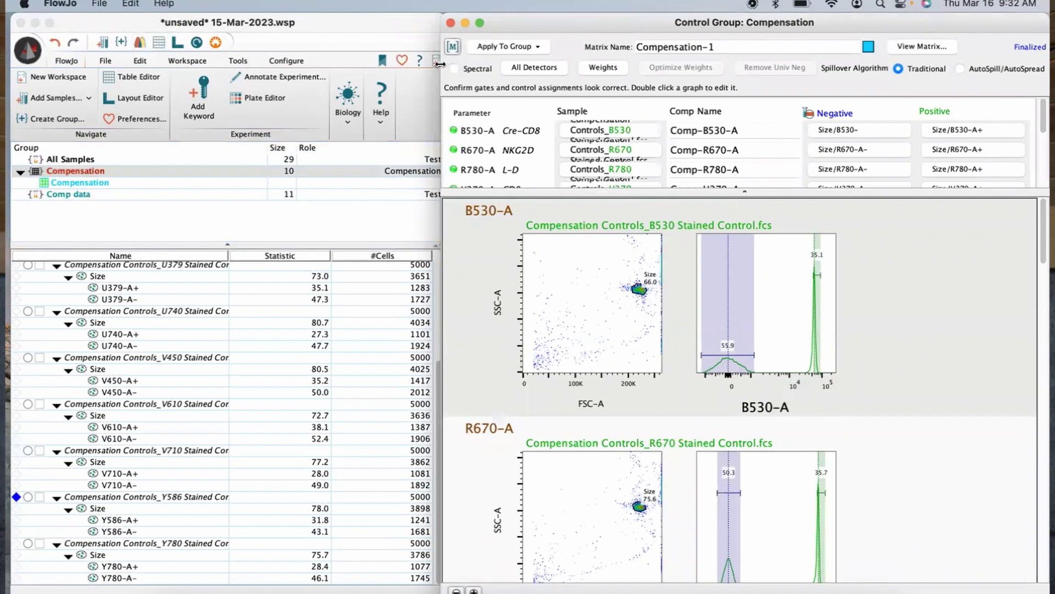
drag(440, 65, 213, 70)
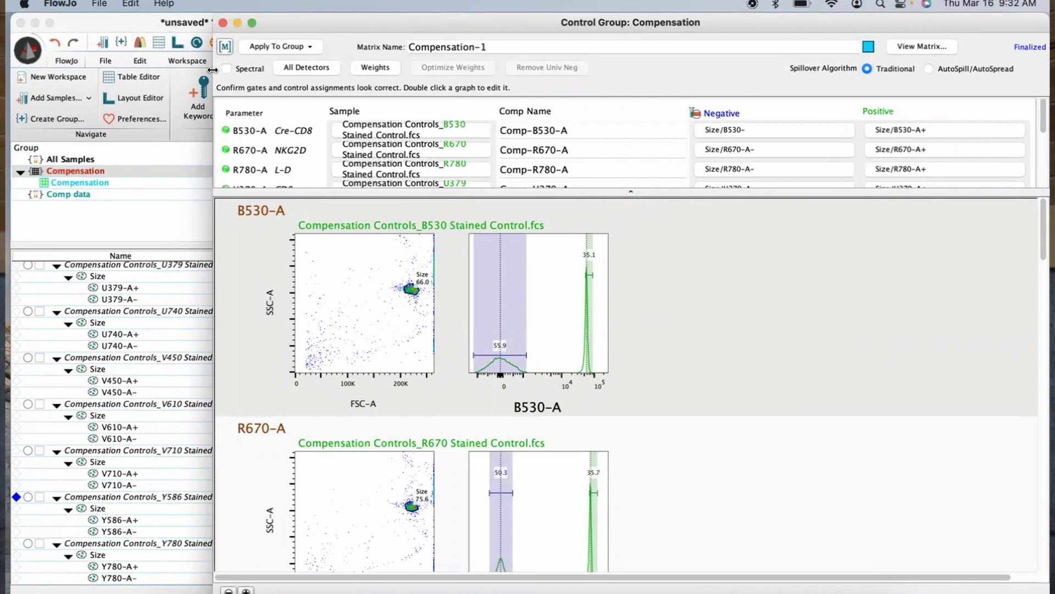
Widen the B530-A+ positive gate leftward to 43.7
double_click(587, 275)
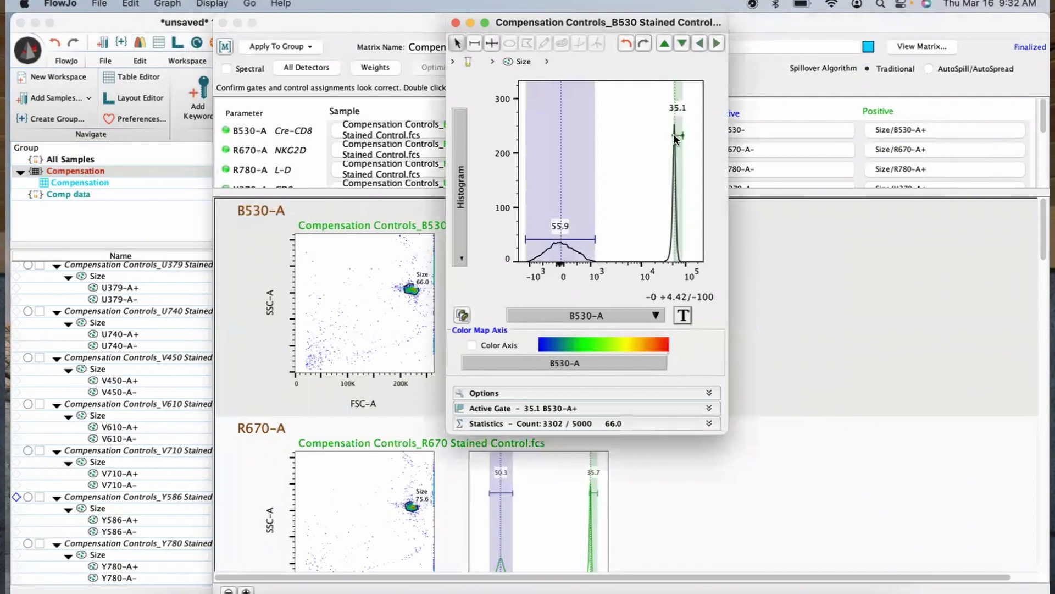
drag(676, 137, 656, 136)
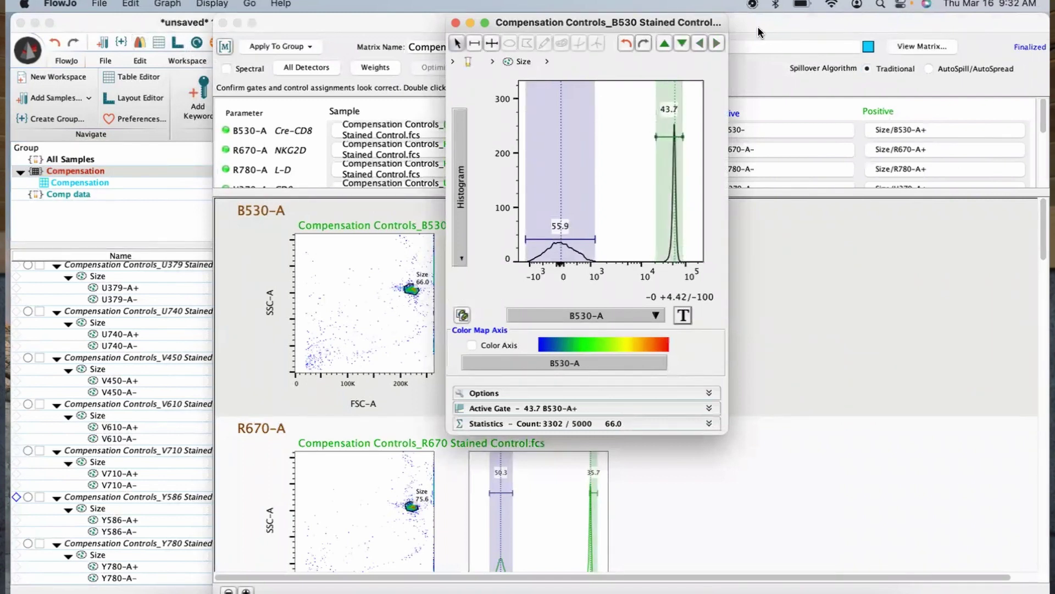
drag(715, 23, 880, 54)
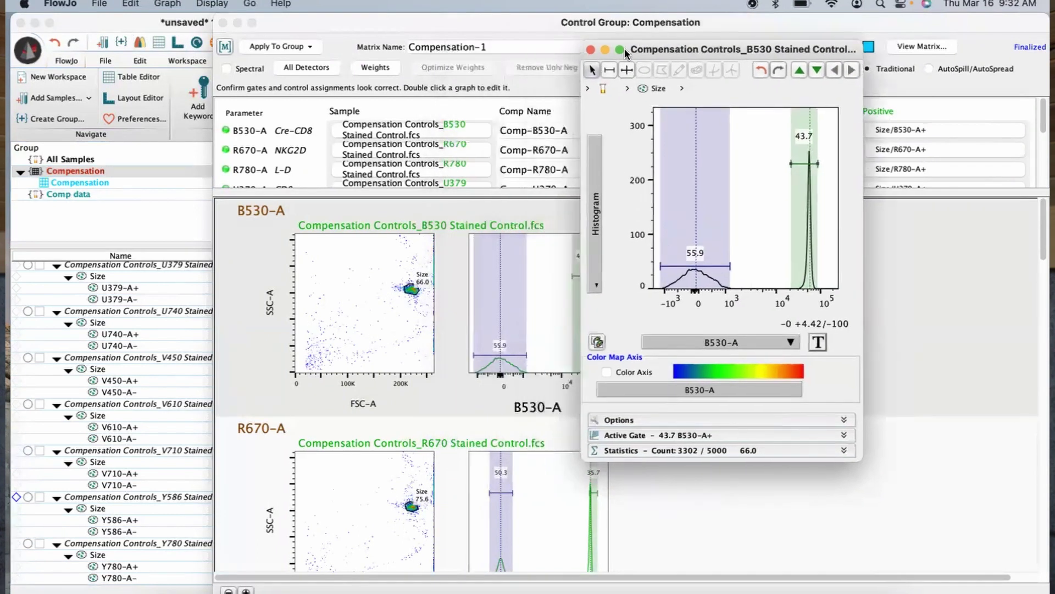
click(589, 50)
Review the R670 and R780 control histograms
scroll(715, 254, down, 10)
double_click(539, 241)
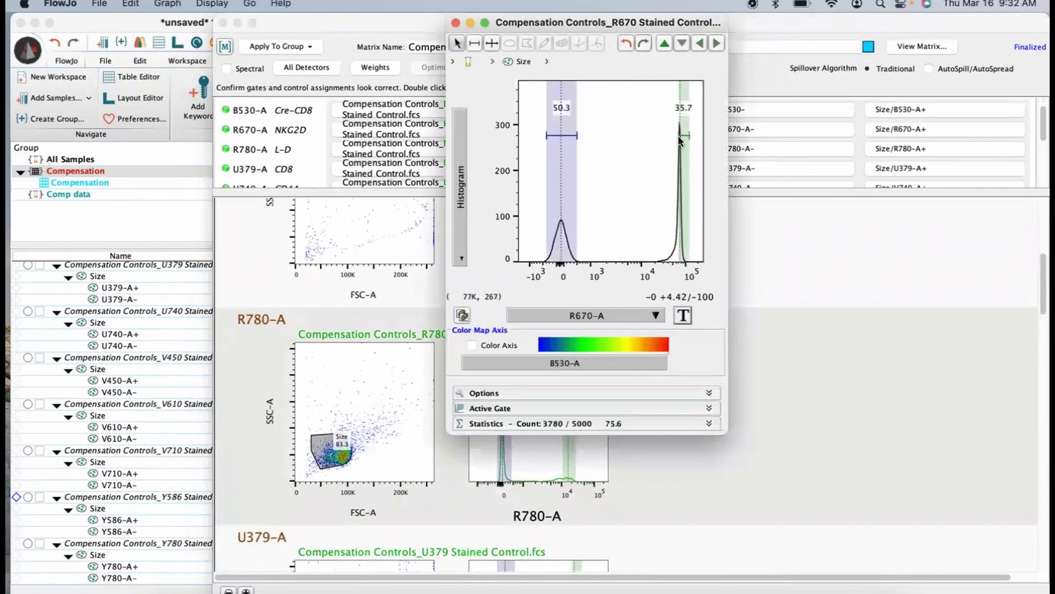
drag(461, 28, 490, 63)
click(484, 60)
double_click(539, 413)
drag(461, 23, 496, 194)
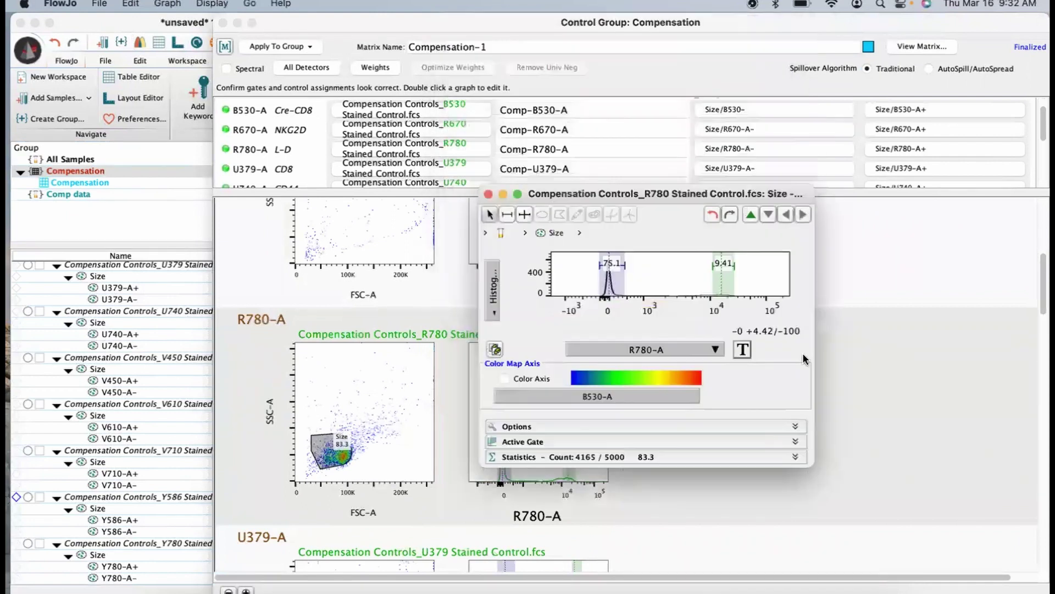
click(488, 193)
Review the U379, U740 and V450 control histograms, with V450-A positive at 49.6%
scroll(527, 330, down, 10)
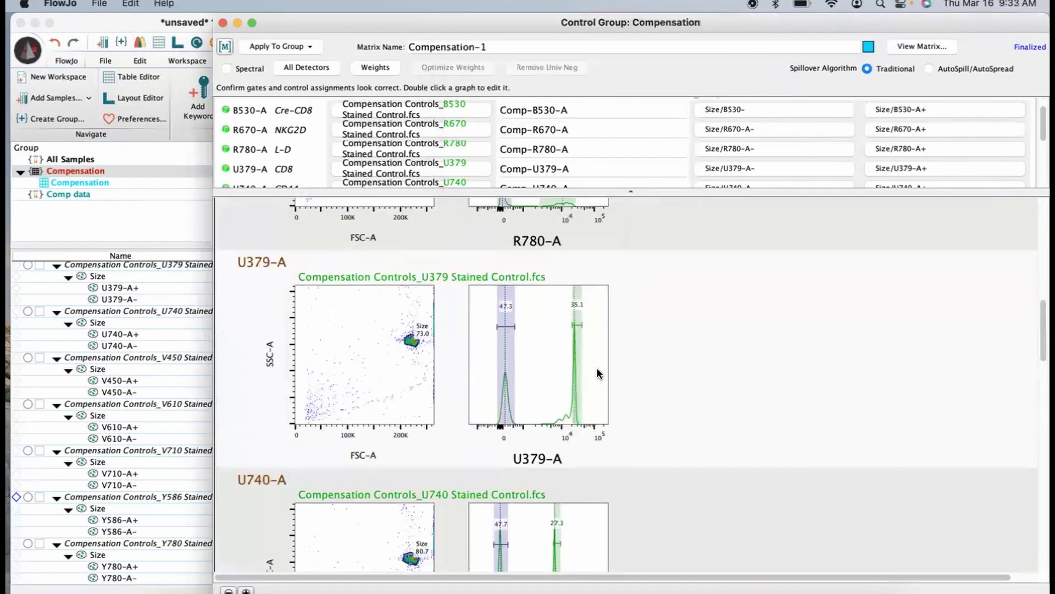
double_click(539, 357)
click(455, 23)
scroll(632, 346, down, 10)
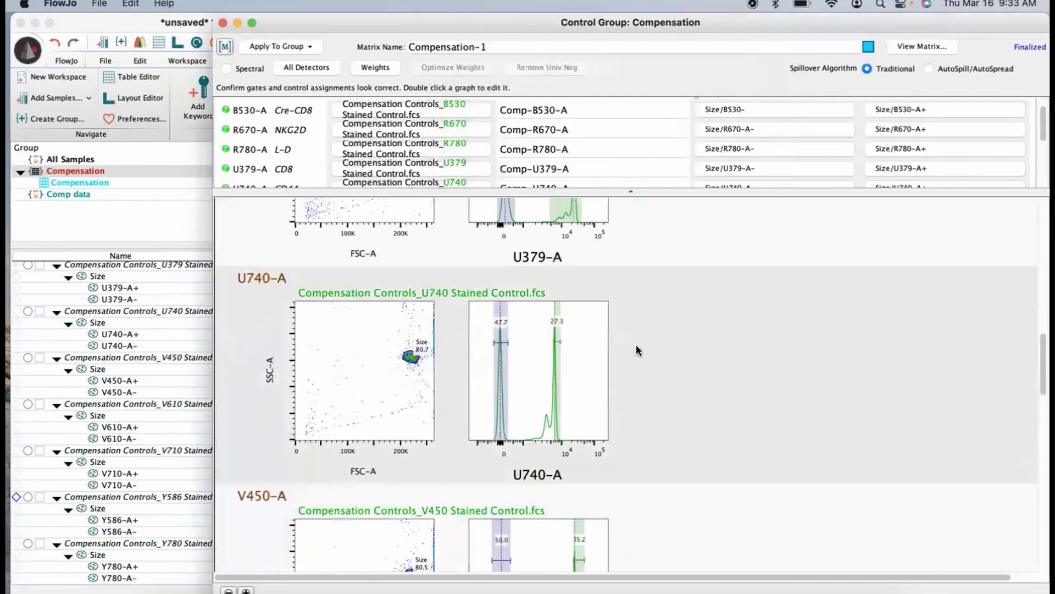
double_click(539, 374)
key(super+w)
scroll(975, 370, down, 10)
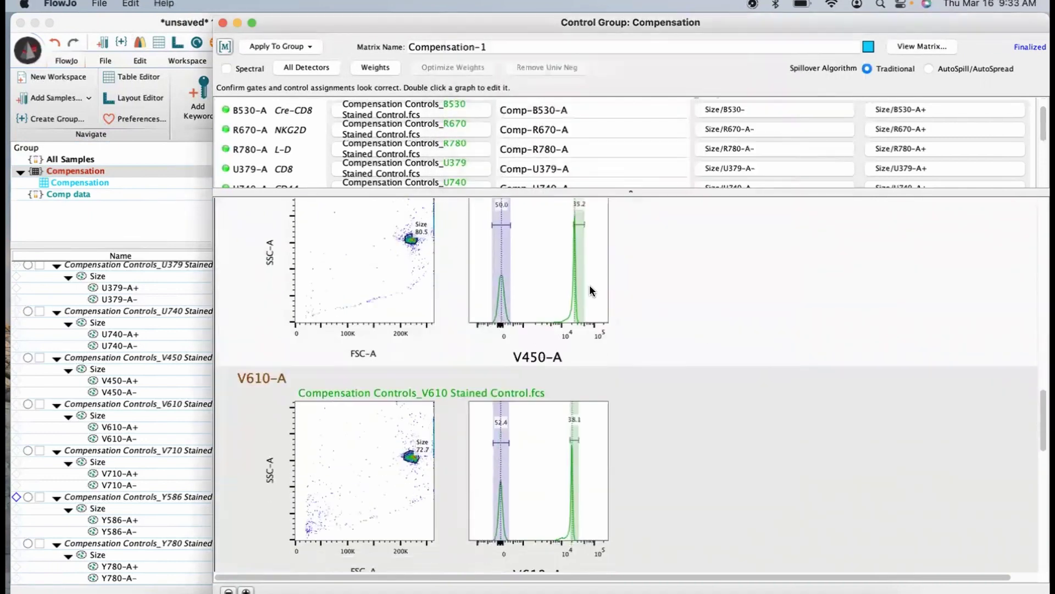
double_click(589, 286)
click(806, 356)
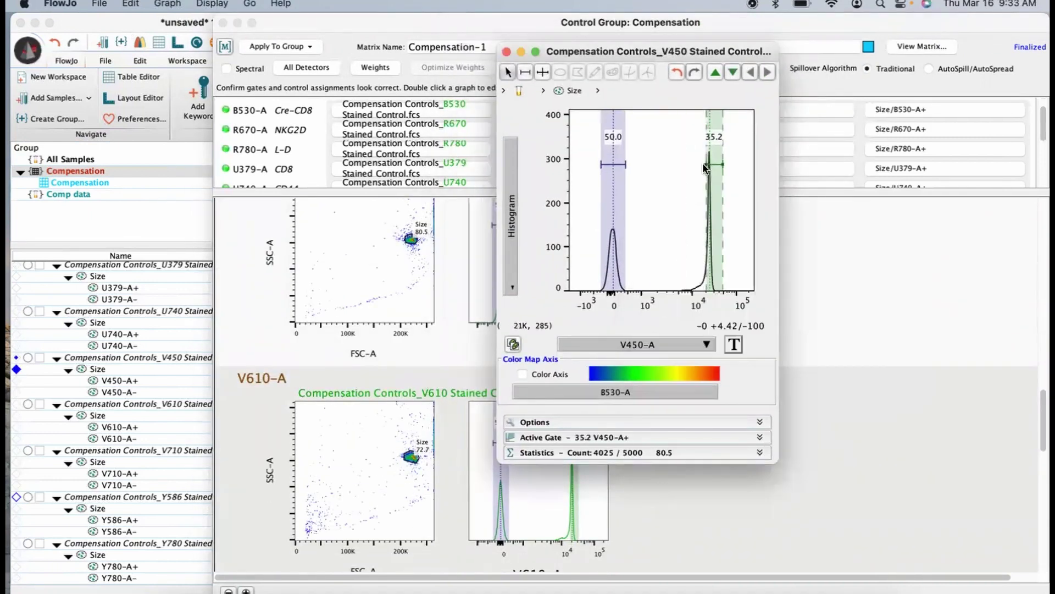
Step through V610 and V710 (50.0), widen the Y586 positive gate, and set Y780-A+ to 48.1
click(733, 72)
click(682, 43)
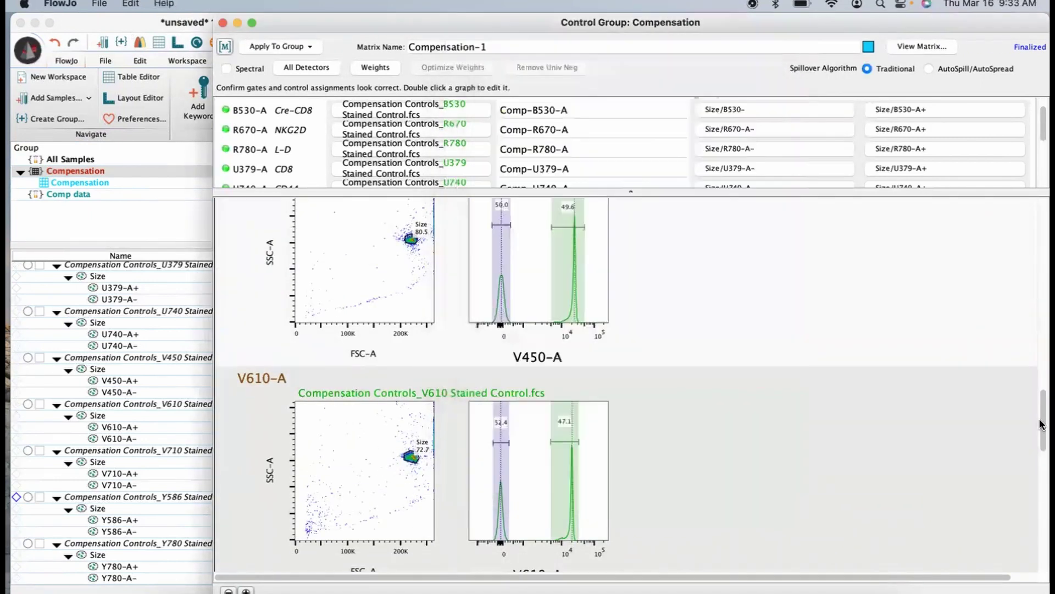
click(682, 43)
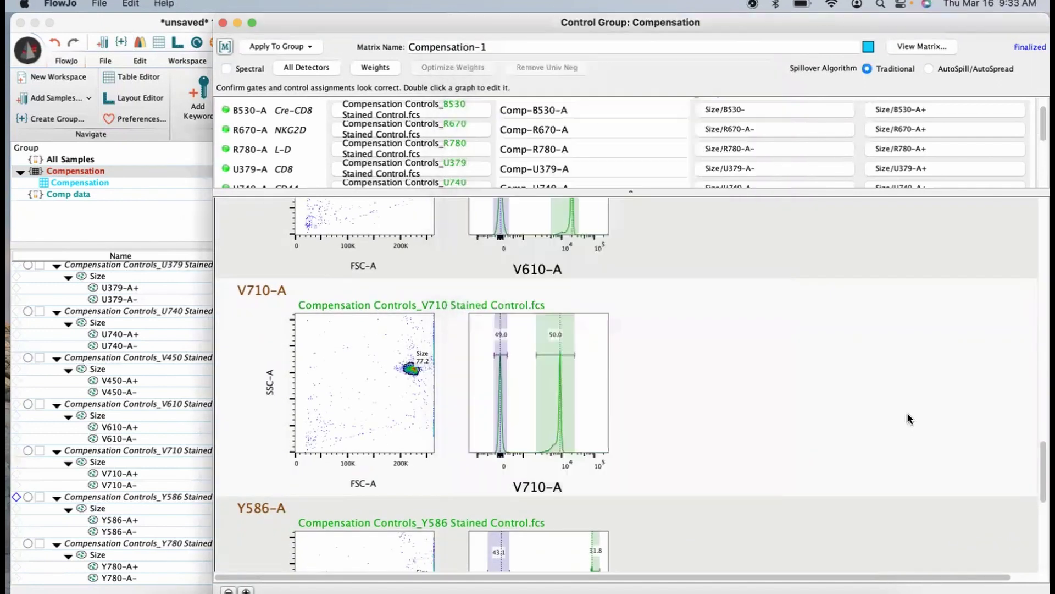
drag(688, 128, 632, 137)
click(682, 43)
double_click(567, 427)
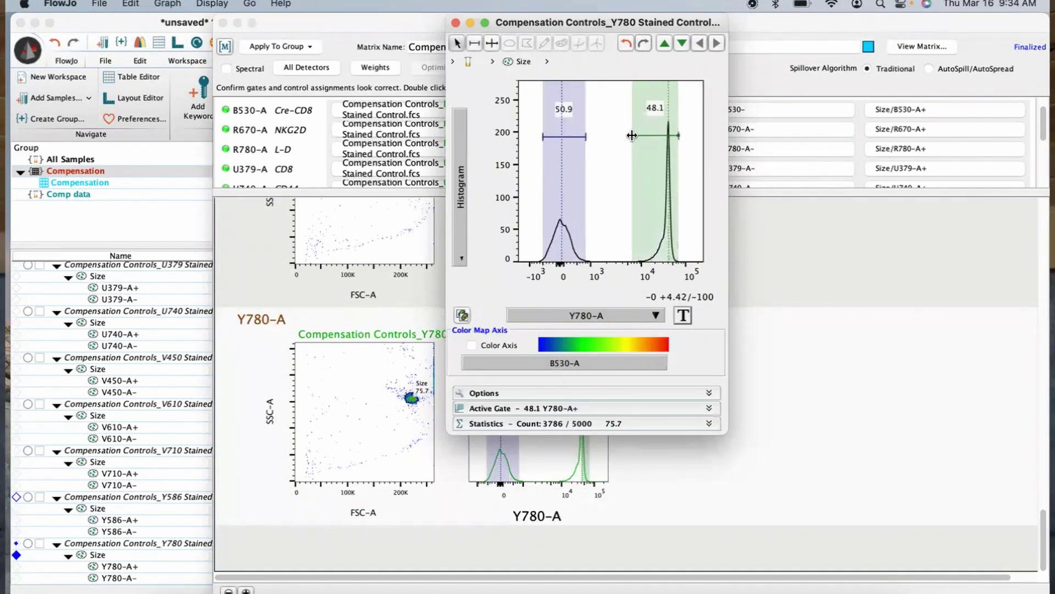
drag(698, 24, 778, 71)
click(535, 71)
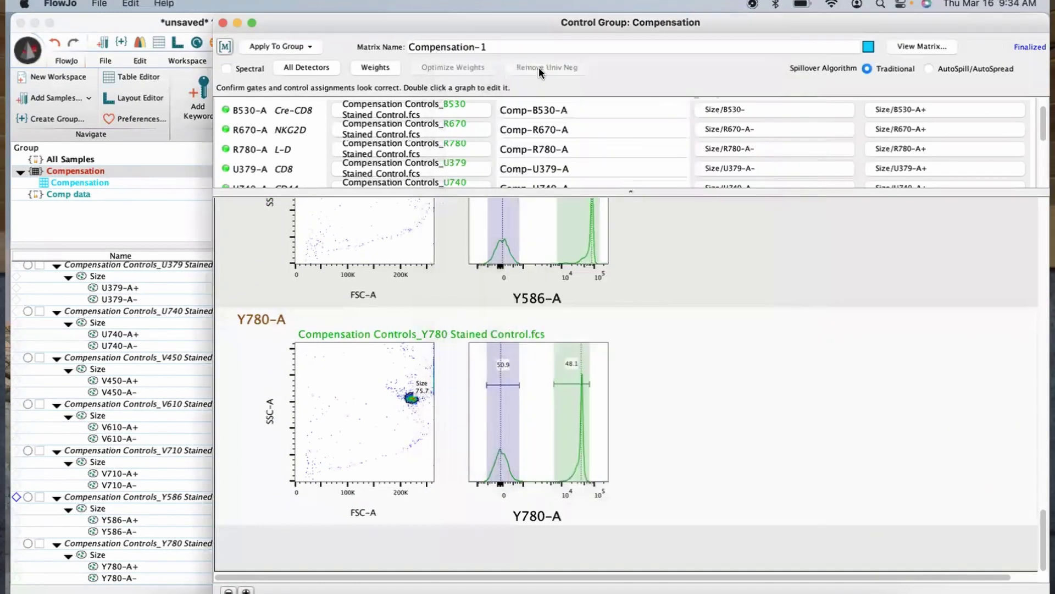
Calculate the Compensation-1 matrix and compare it with the Acquisition-defined matrix
click(928, 50)
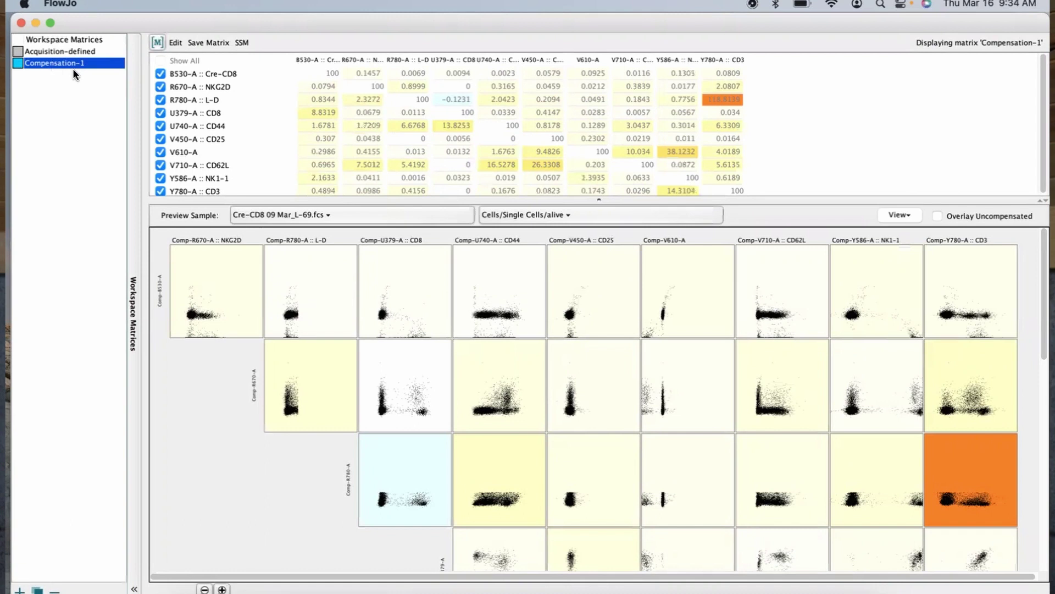
click(67, 52)
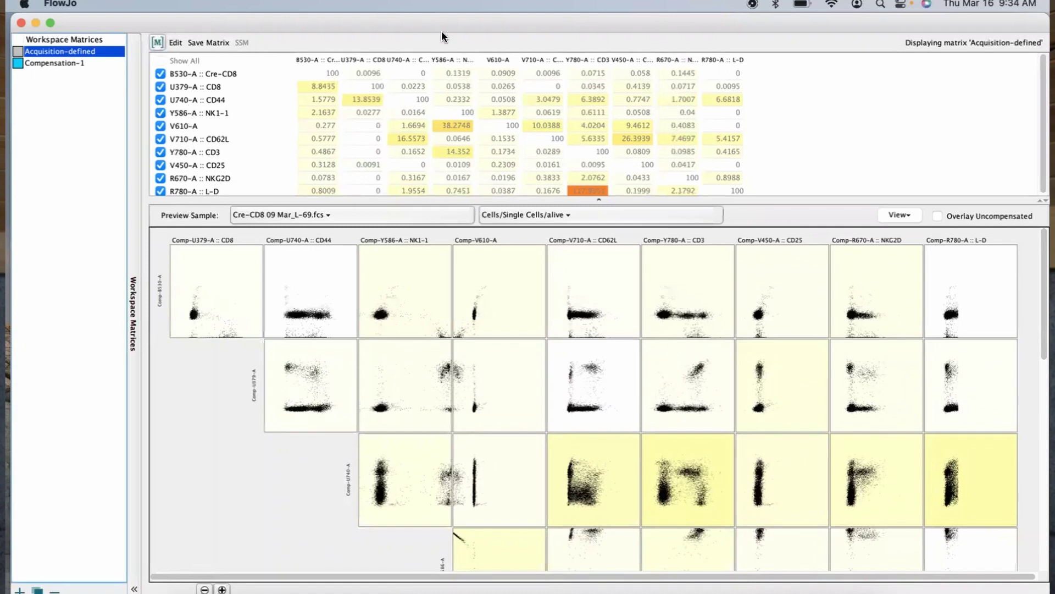
click(69, 64)
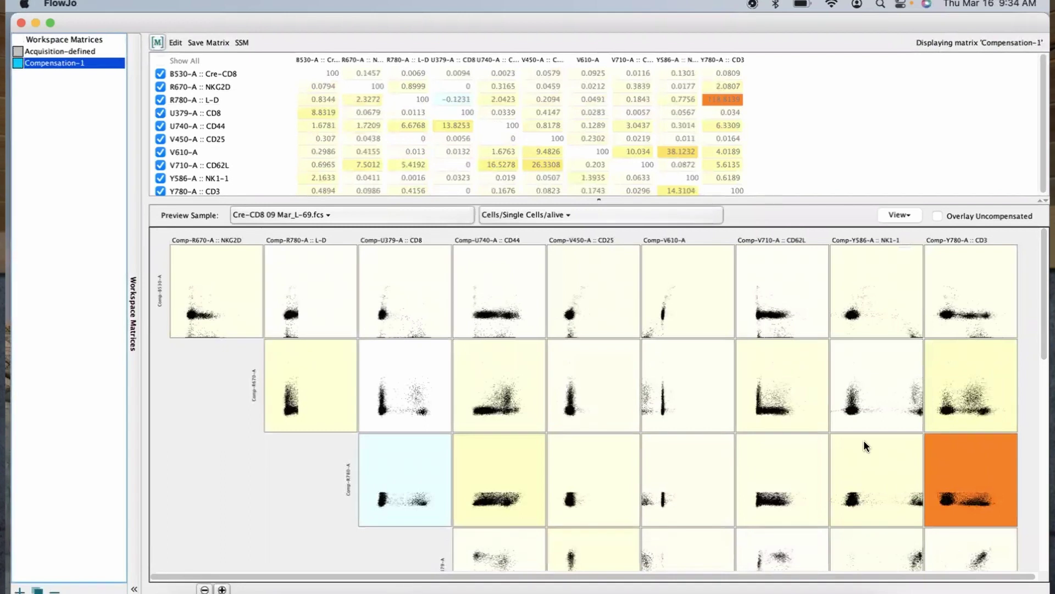
Scroll through the Compensation-1 preview plots, close the viewer, and return to the Control Group window
scroll(866, 445, down, 5)
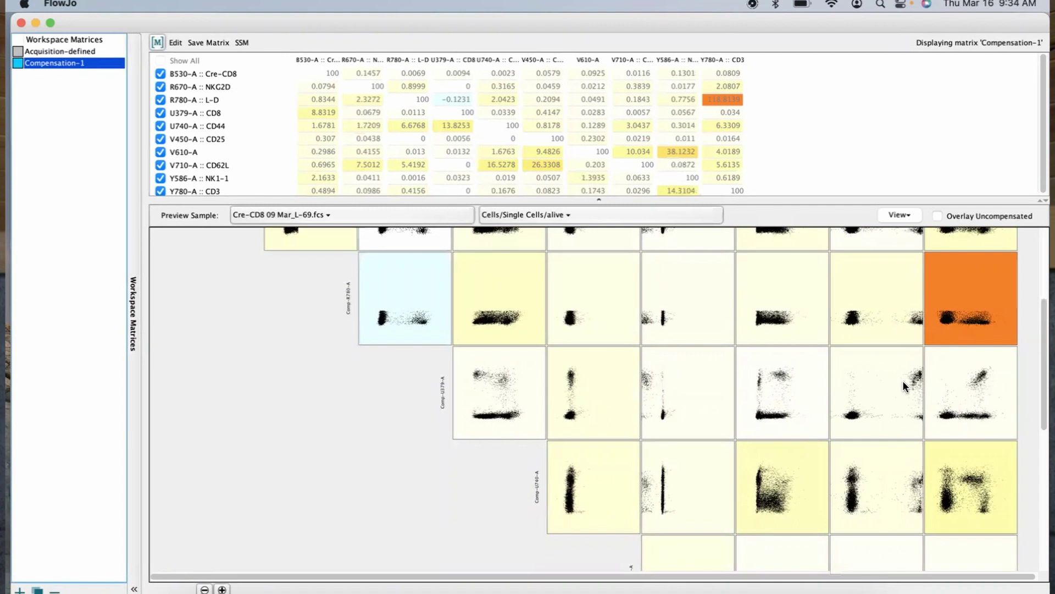
scroll(902, 380, down, 3)
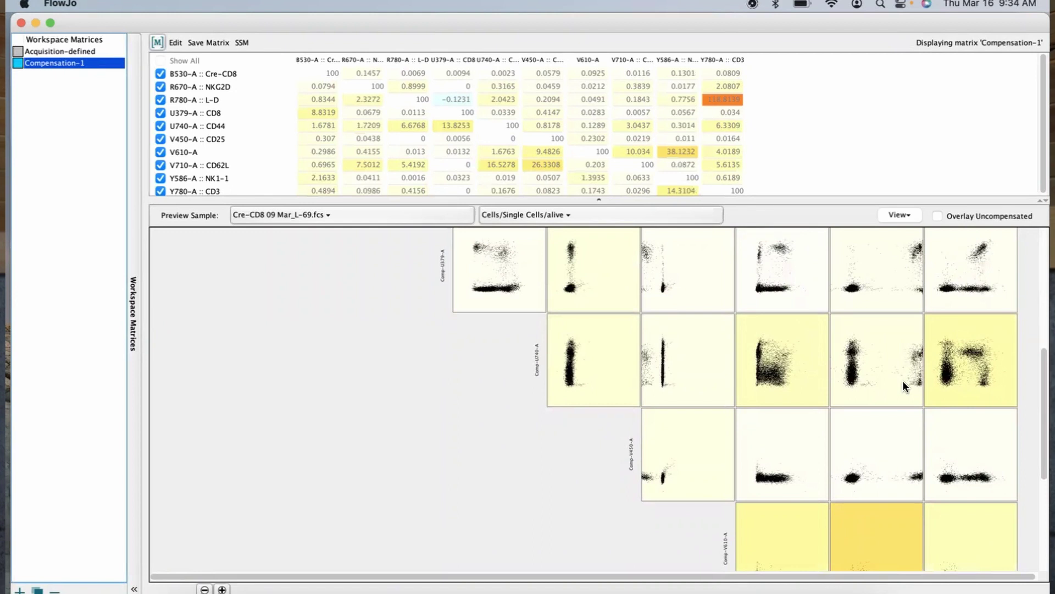
scroll(903, 380, down, 6)
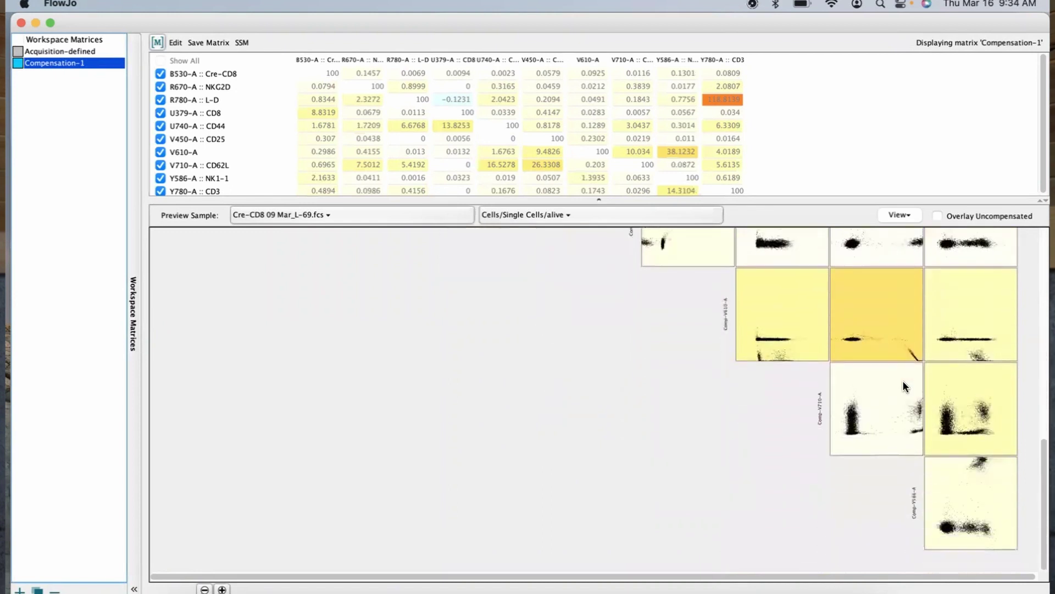
scroll(906, 374, up, 15)
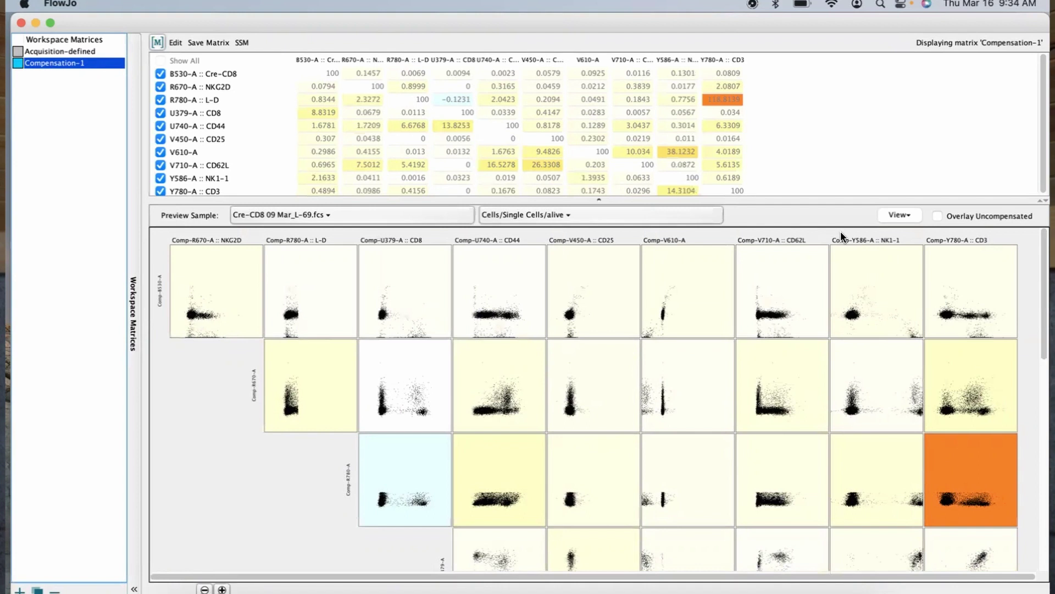
click(21, 23)
click(684, 404)
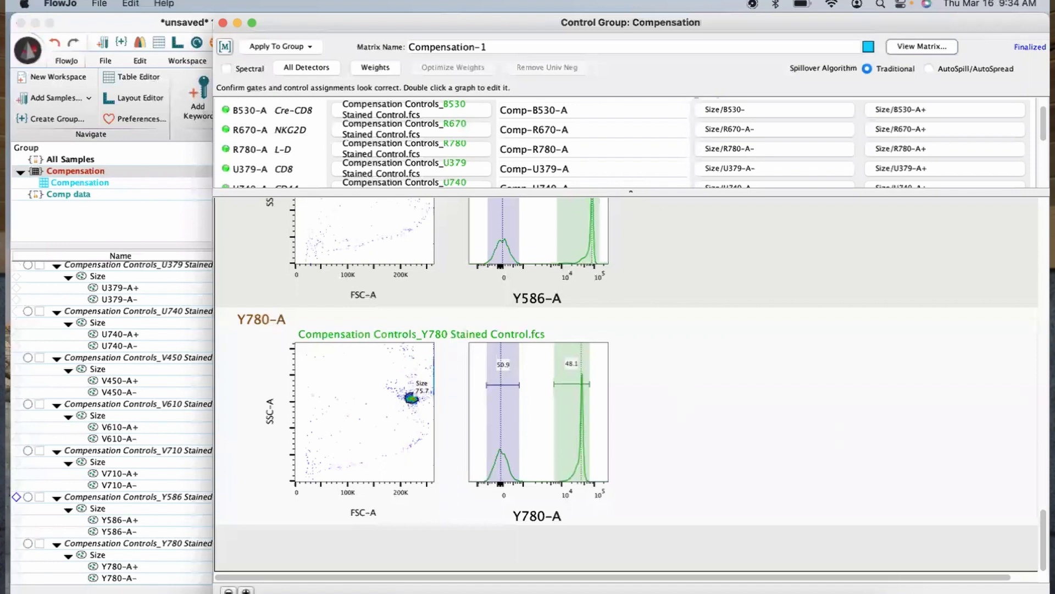
Narrow the B530-A positive gate to its bright peak
drag(1043, 553, 1033, 191)
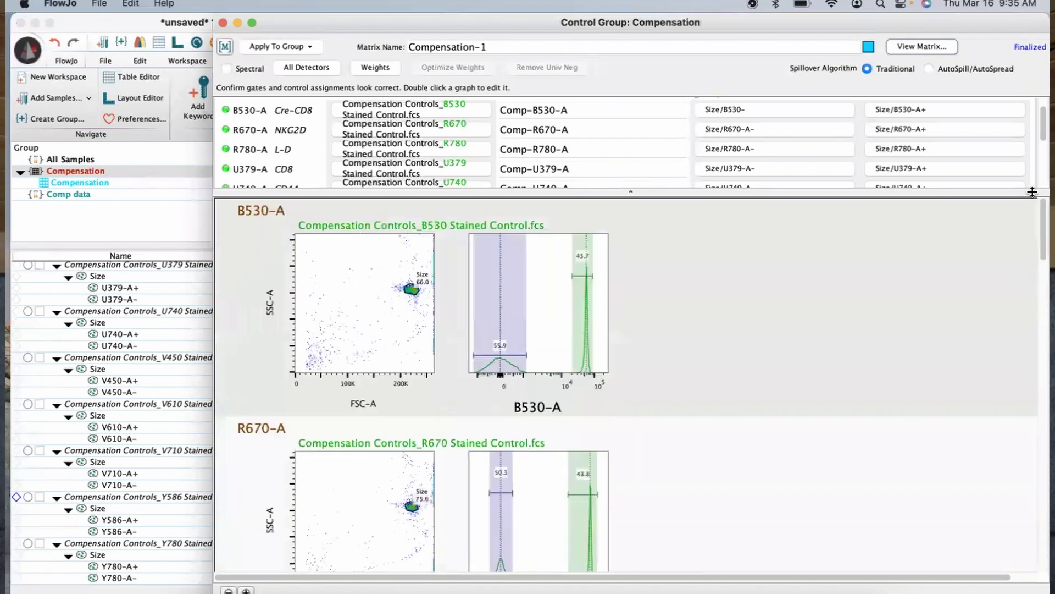
double_click(562, 306)
drag(655, 140, 675, 134)
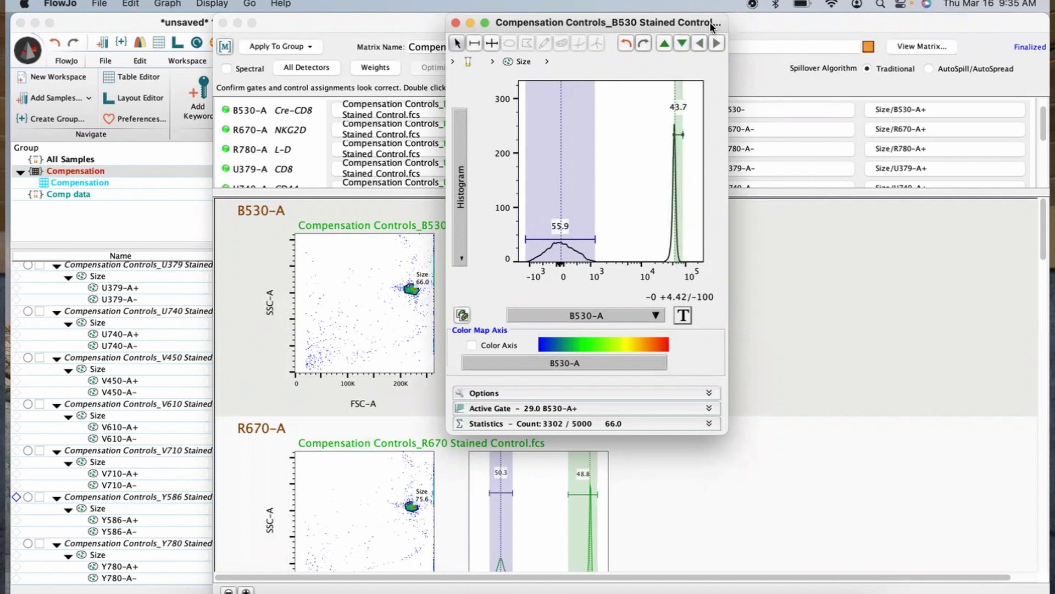
drag(716, 29, 819, 53)
click(559, 47)
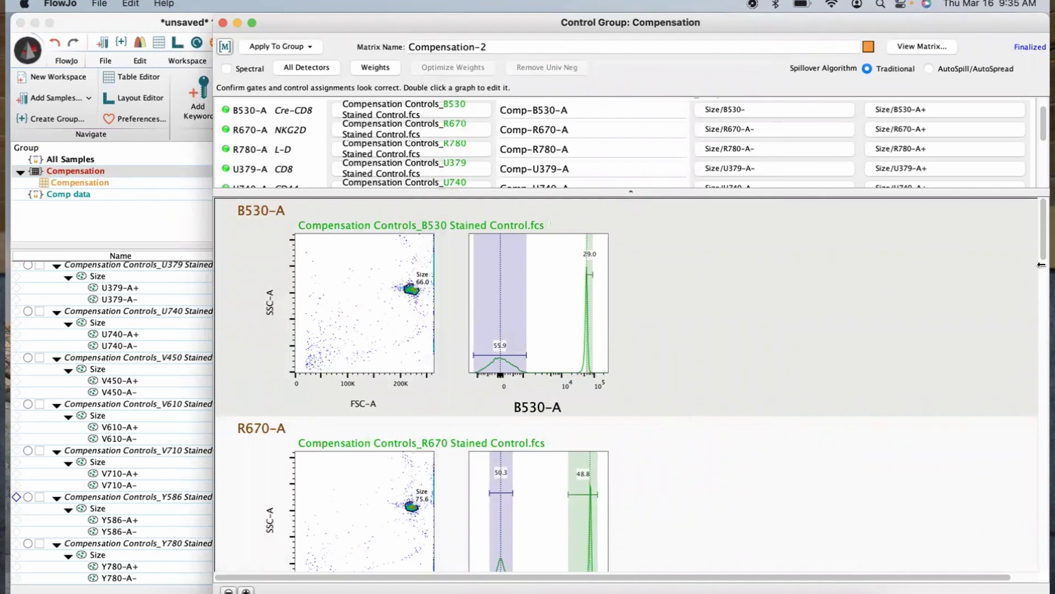
Narrow the R670-A positive gate to its bright peak
drag(1042, 225, 1041, 260)
scroll(849, 256, down, 3)
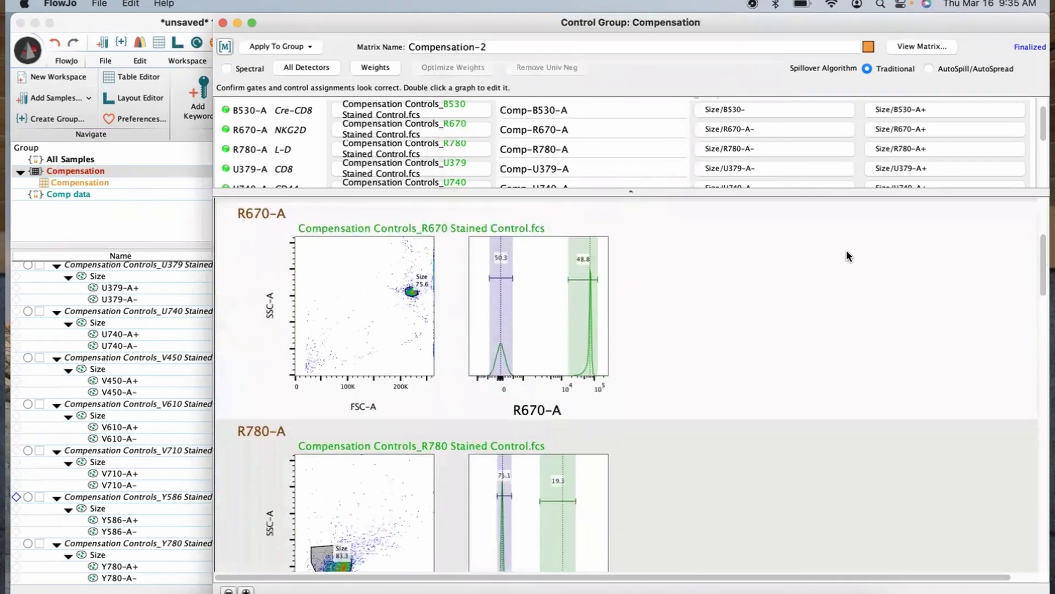
double_click(596, 315)
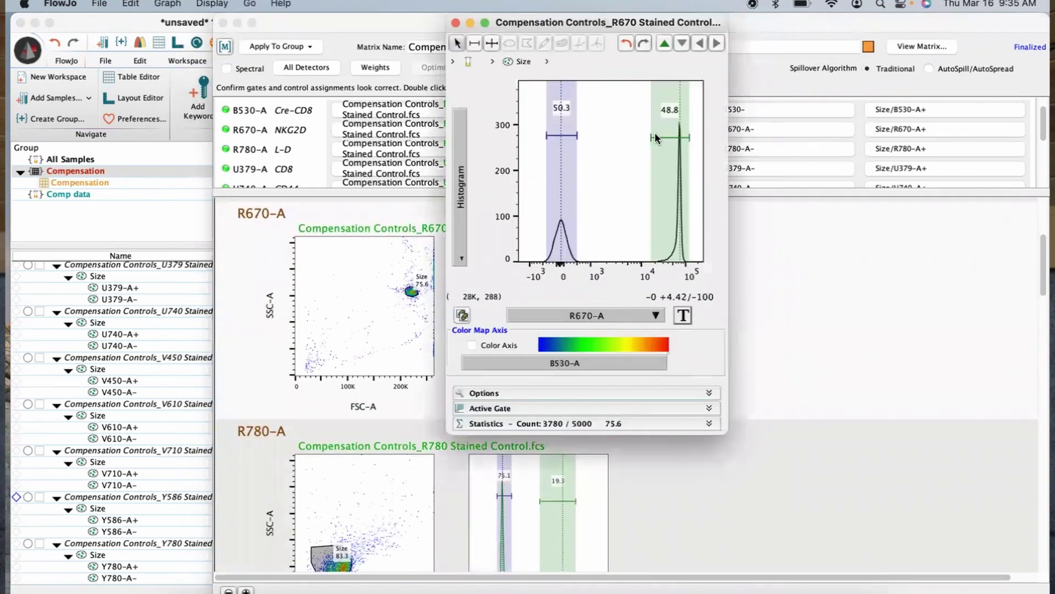
drag(650, 136, 677, 137)
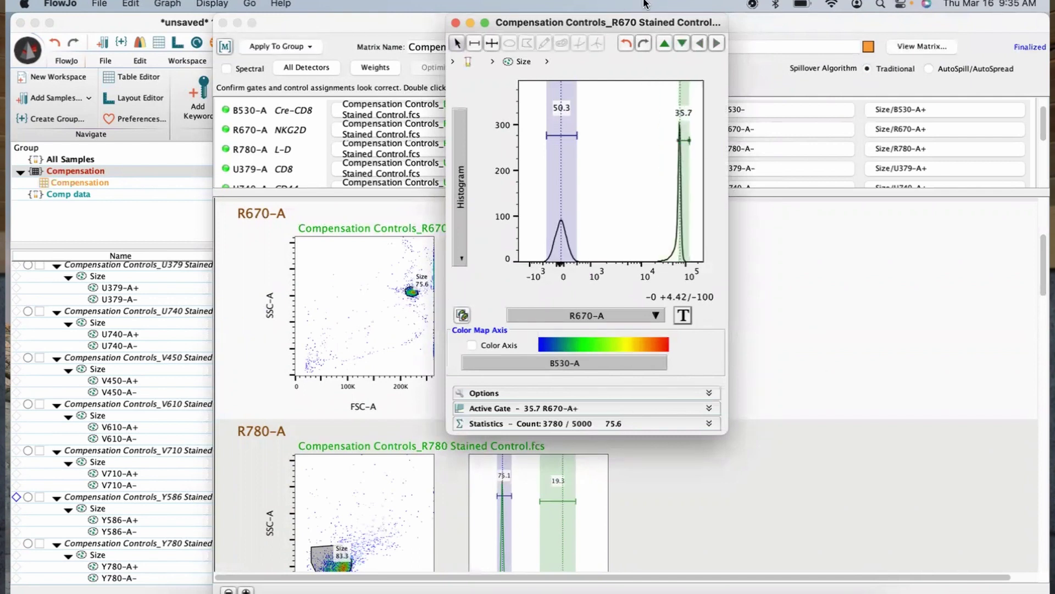
drag(665, 18, 741, 77)
click(532, 79)
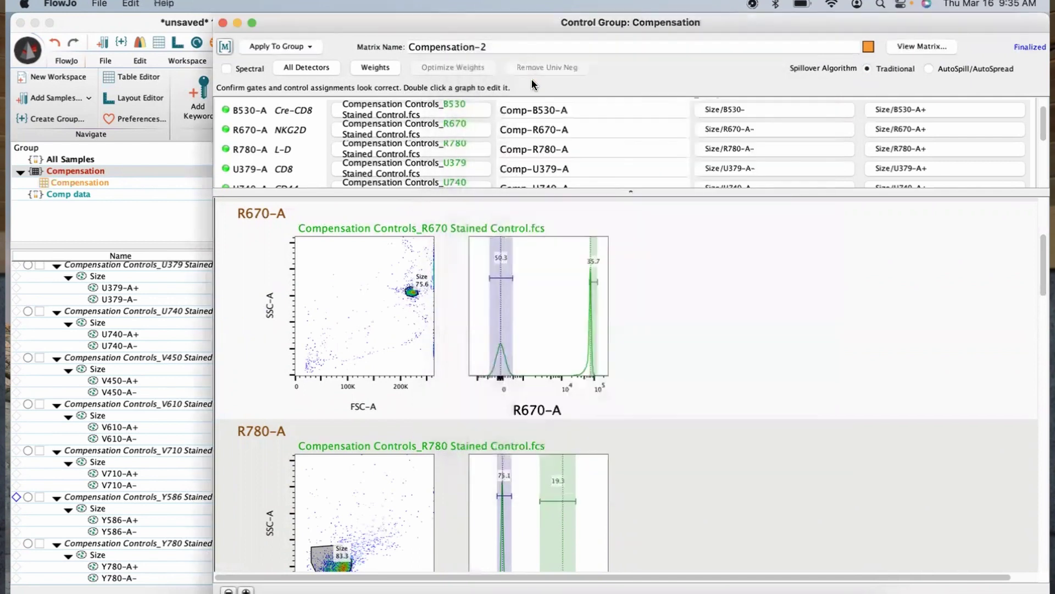
Narrow the R780-A positive gate and the U379-A positive gate to 25.0
scroll(650, 355, down, 5)
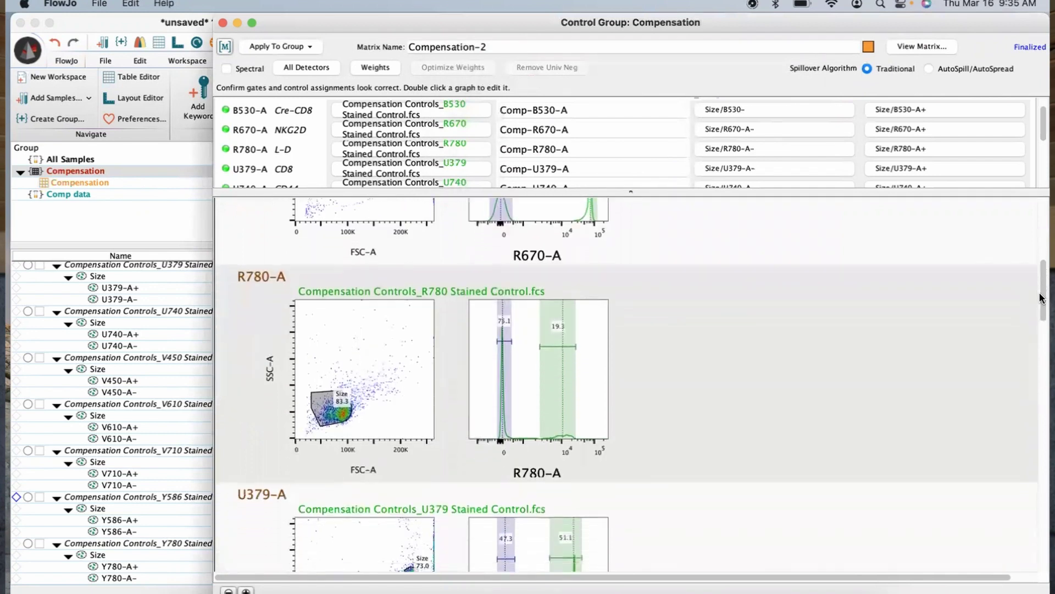
double_click(593, 361)
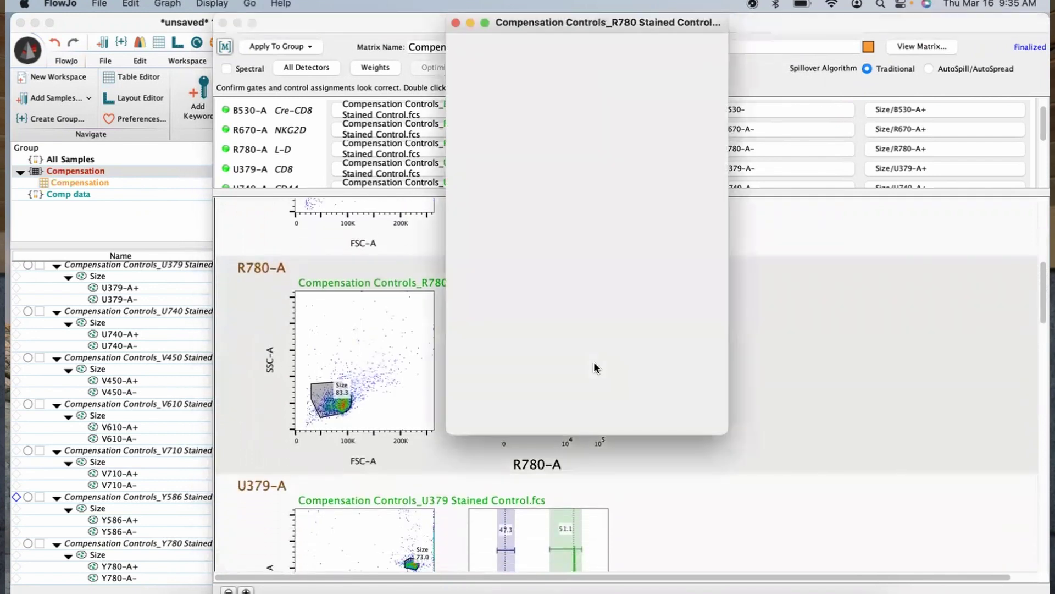
drag(613, 142, 647, 141)
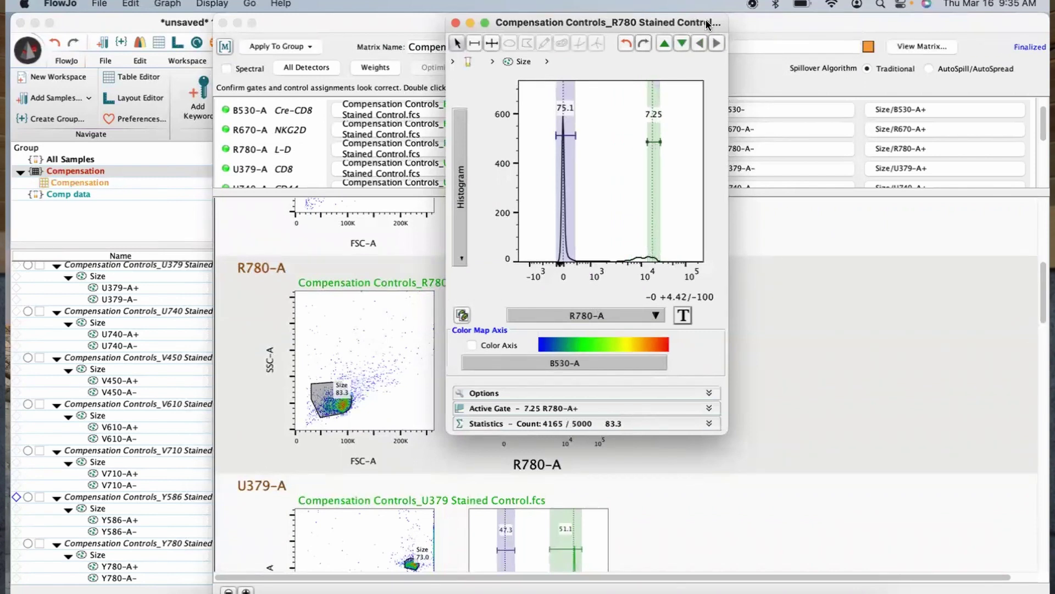
drag(495, 25, 581, 110)
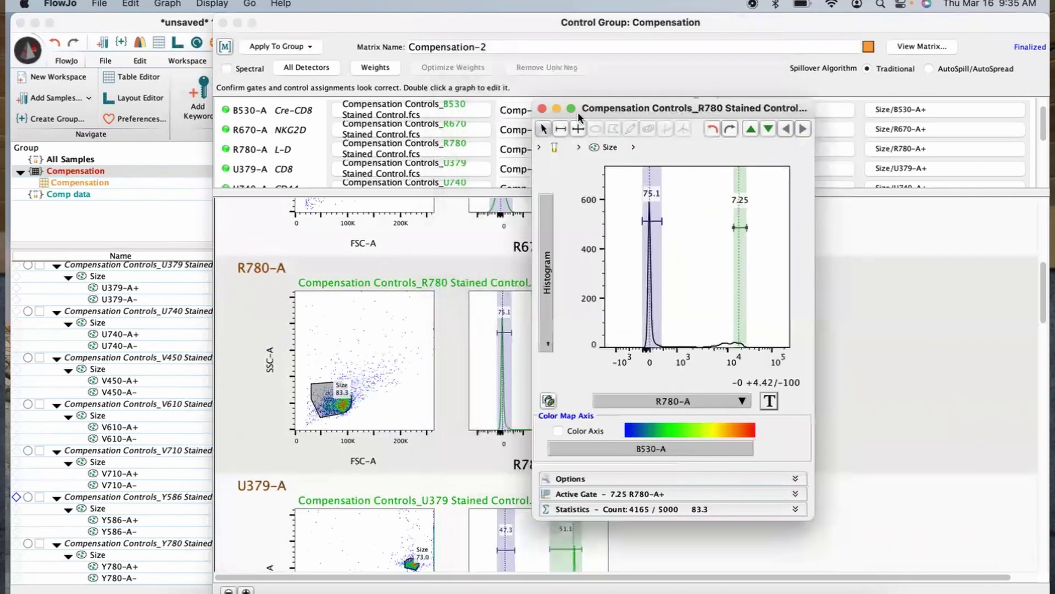
click(542, 109)
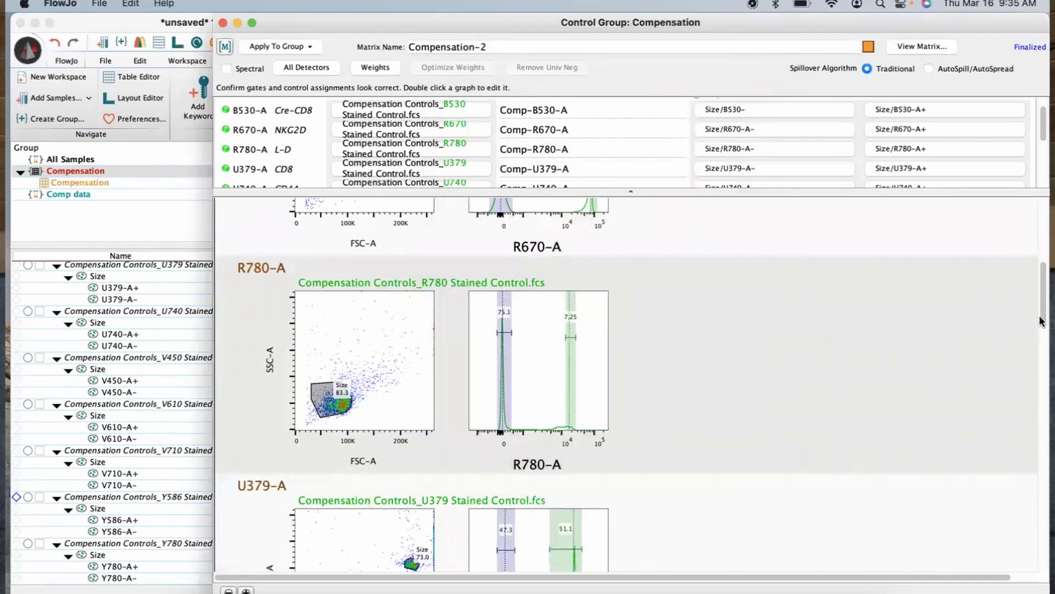
scroll(1040, 321, down, 5)
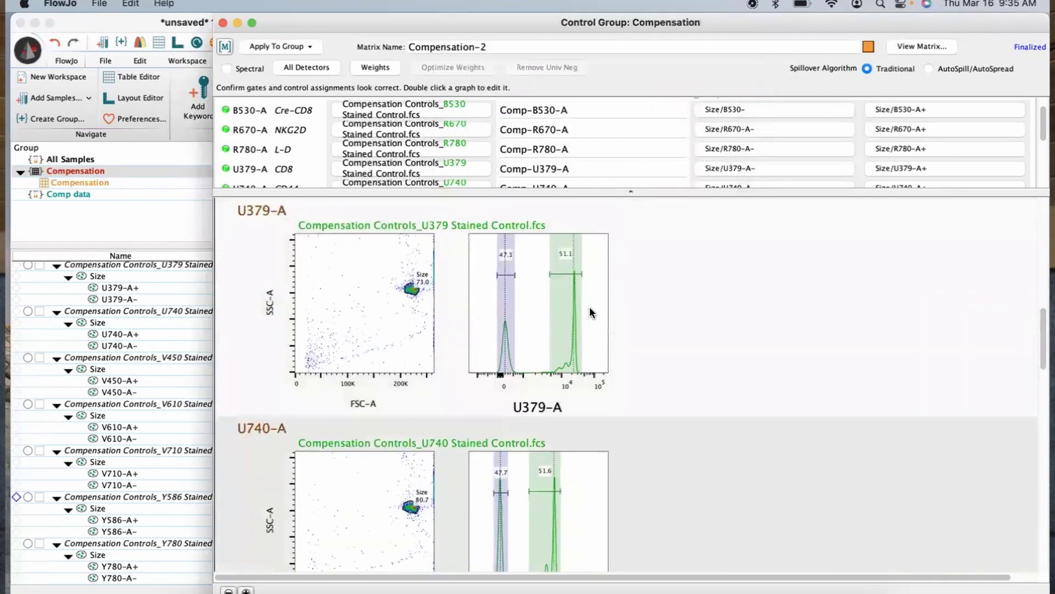
double_click(590, 305)
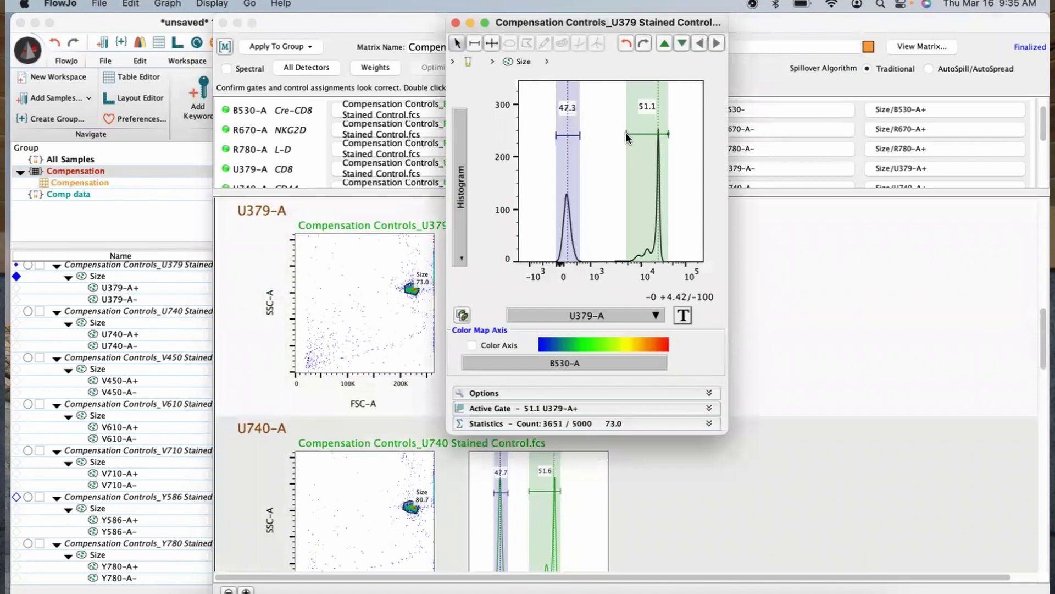
drag(626, 132, 658, 132)
drag(483, 18, 545, 65)
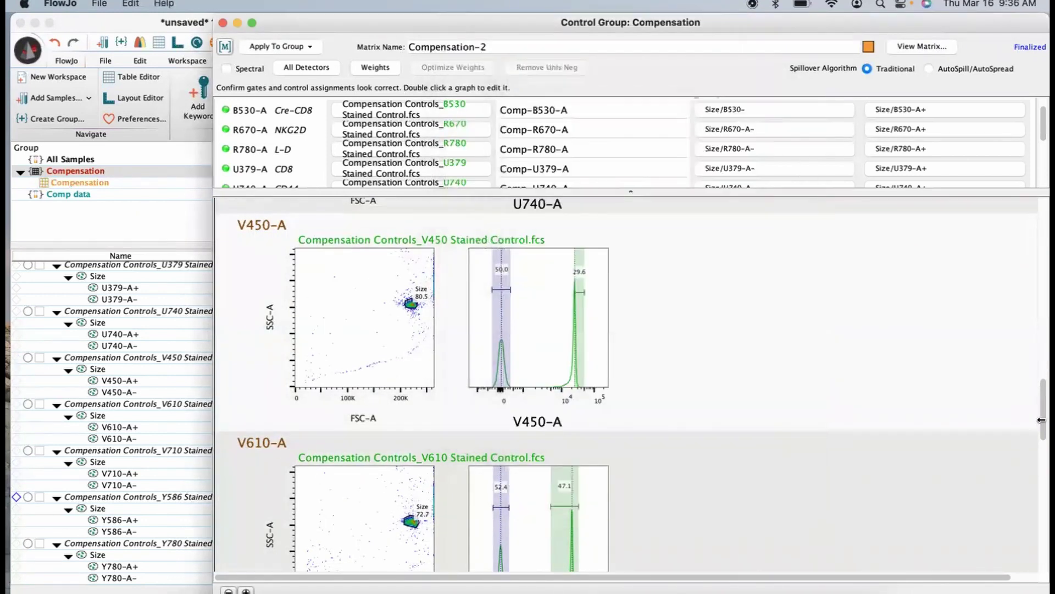
Narrow the V610-A positive gate to 24.7 and check the V710-A and Y586-A histograms
scroll(1041, 419, down, 5)
double_click(539, 517)
drag(629, 133, 694, 142)
click(1040, 476)
scroll(1041, 476, down, 5)
double_click(539, 349)
click(1041, 467)
scroll(1041, 466, down, 5)
double_click(539, 319)
click(1027, 554)
Review the Y780-A gate at 28.4 and compute the new Compensation-2 matrix
scroll(1027, 554, down, 3)
double_click(538, 417)
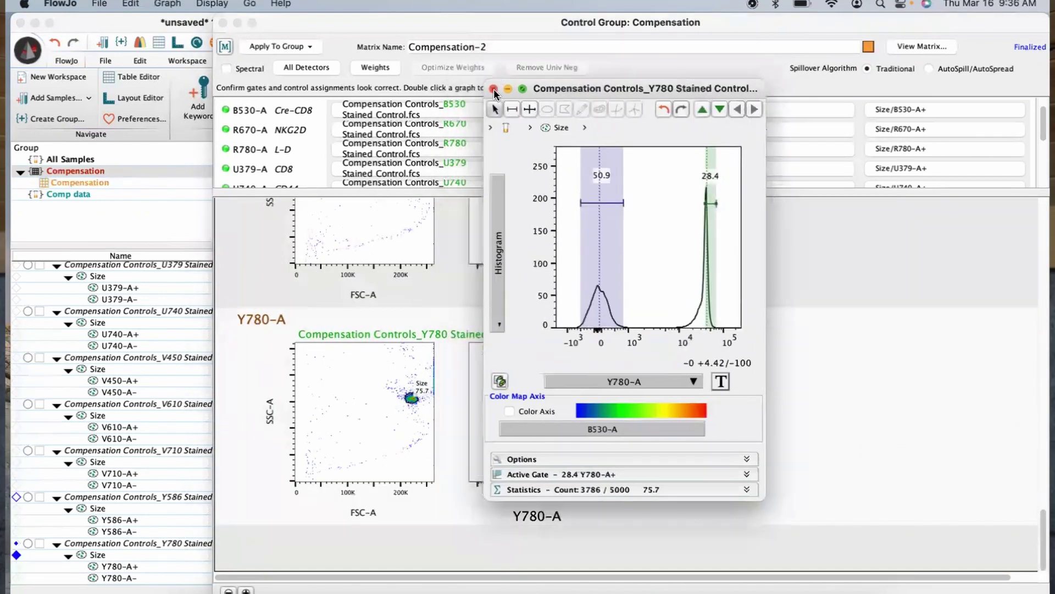
click(493, 89)
click(921, 46)
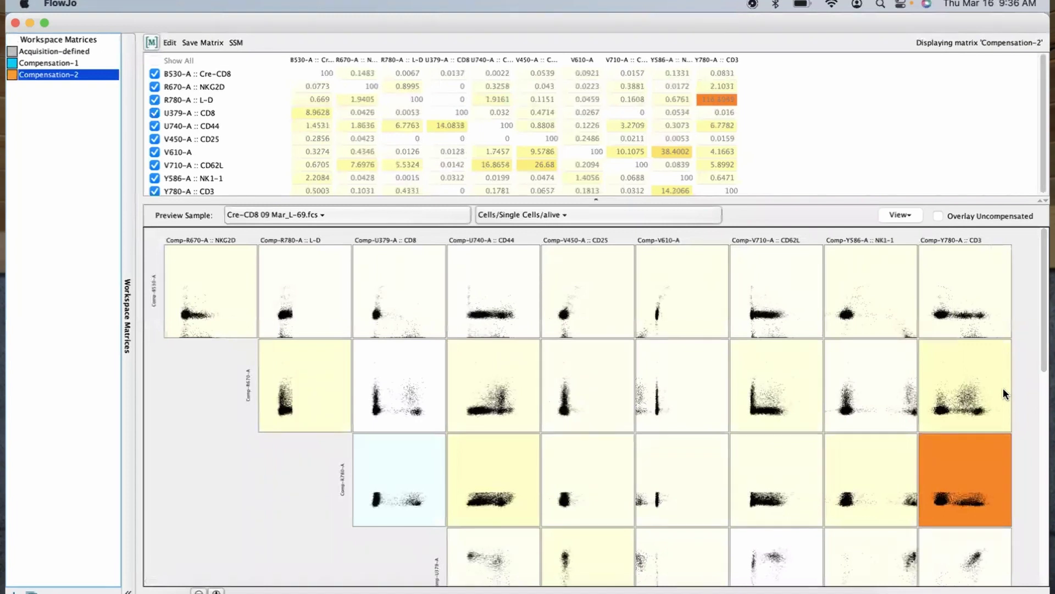
scroll(1003, 387, down, 5)
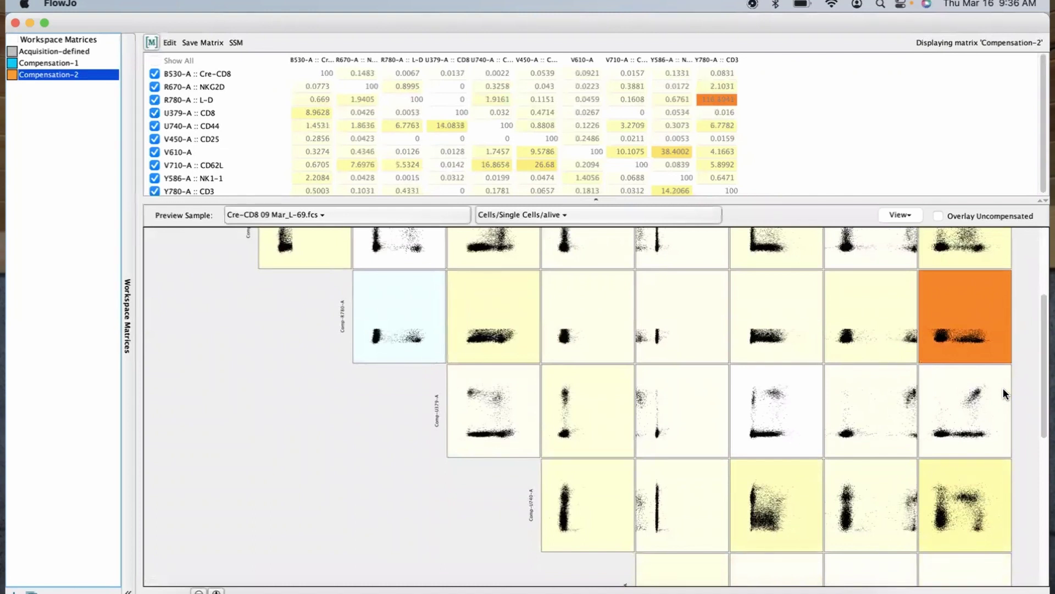
scroll(1003, 389, down, 7)
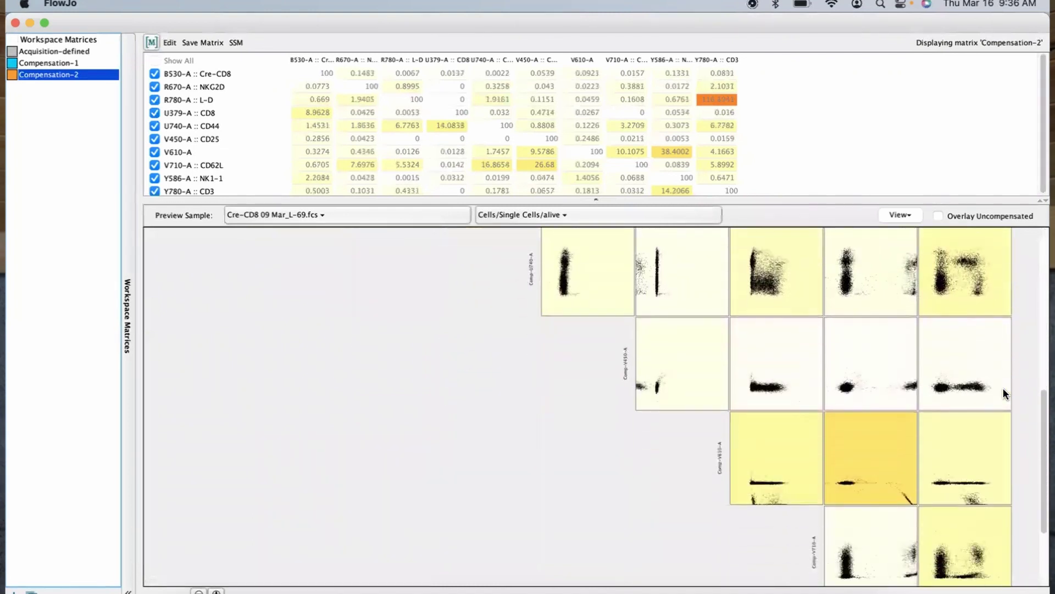
scroll(1004, 388, up, 6)
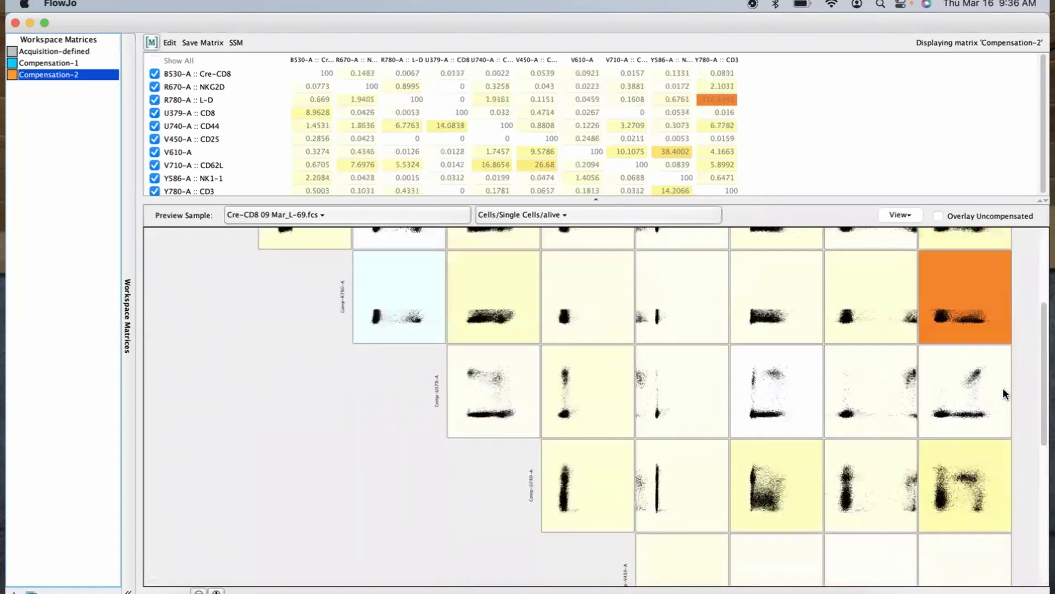
scroll(1004, 389, up, 5)
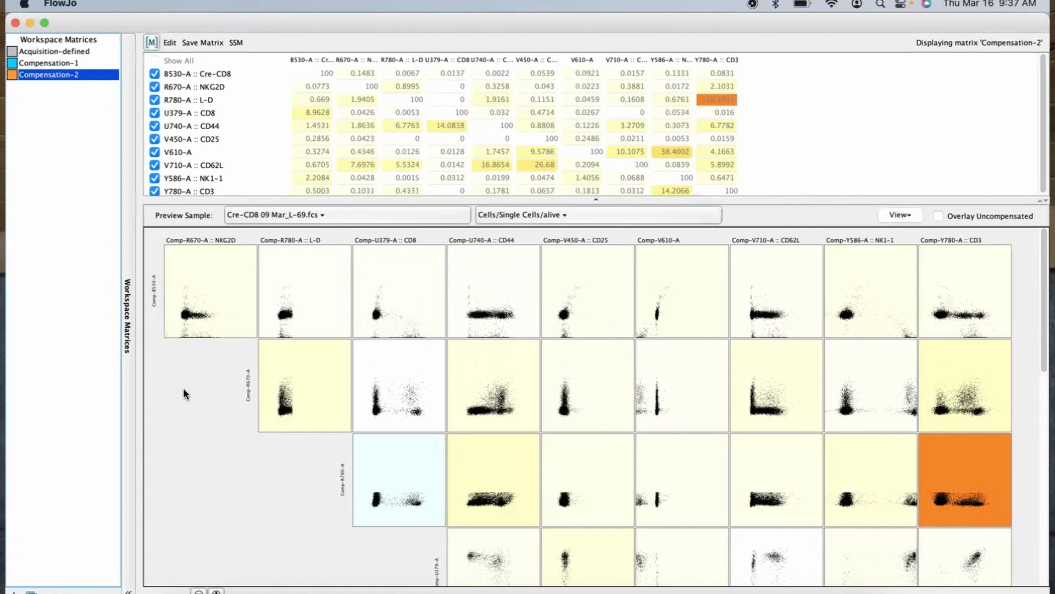
click(30, 23)
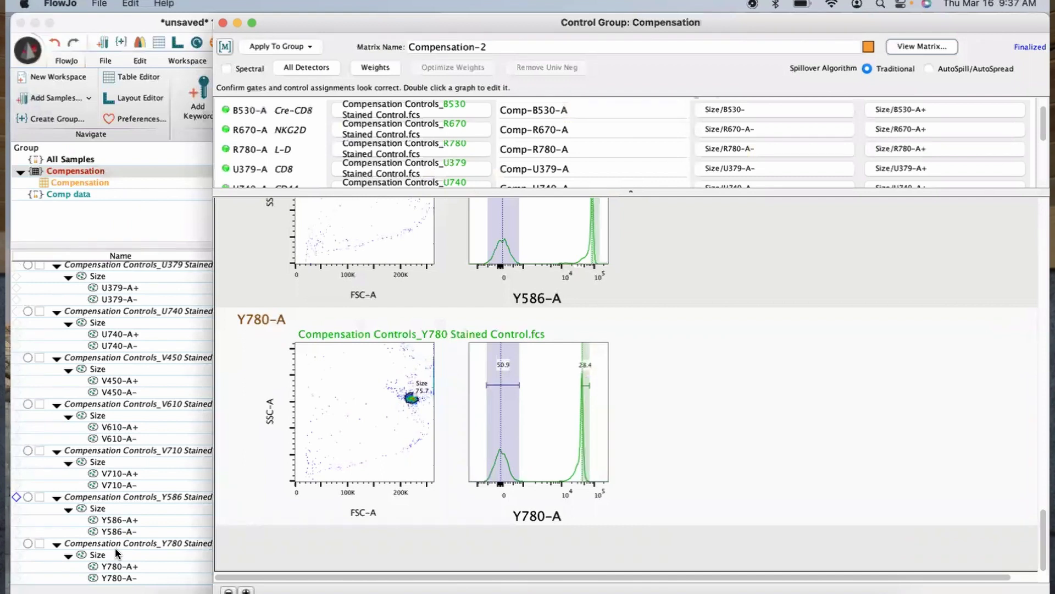
Plot the Cre-CD8 sample as Comp-R780-A :: L-D versus Comp-Y780-A :: CD3
click(223, 23)
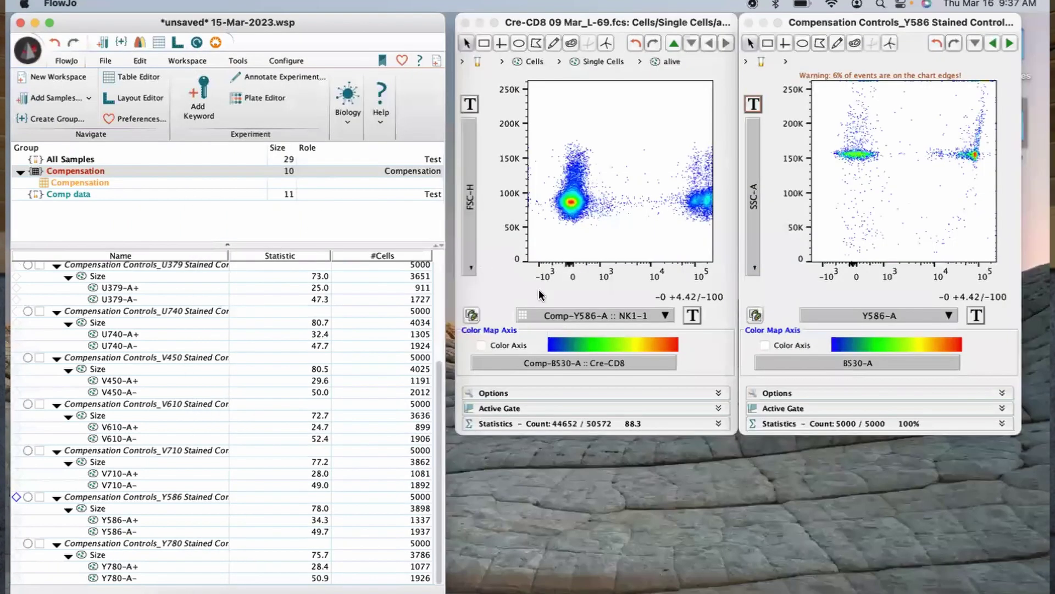
click(636, 315)
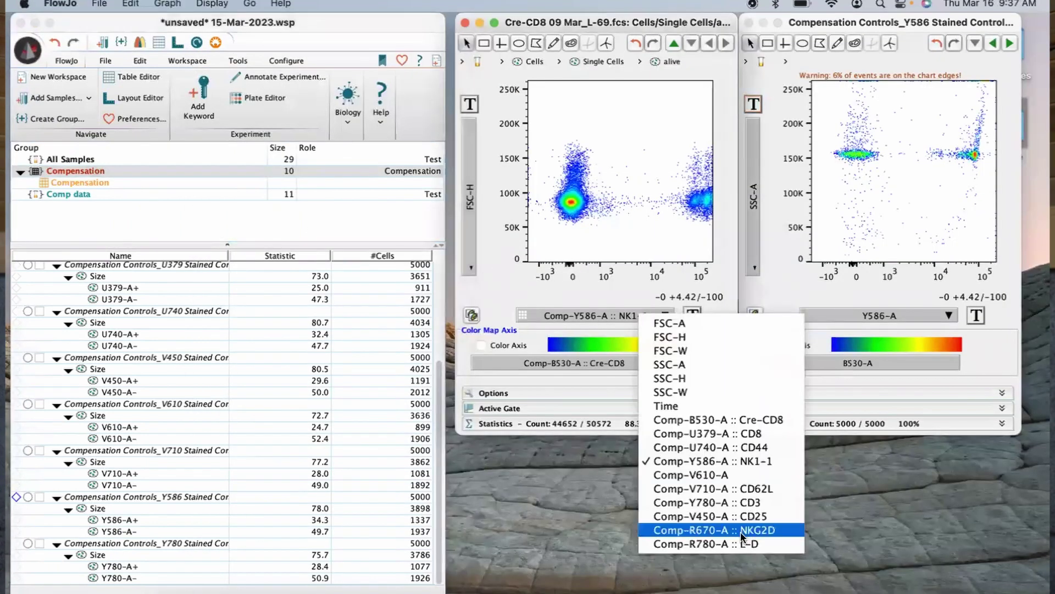
click(738, 545)
click(472, 267)
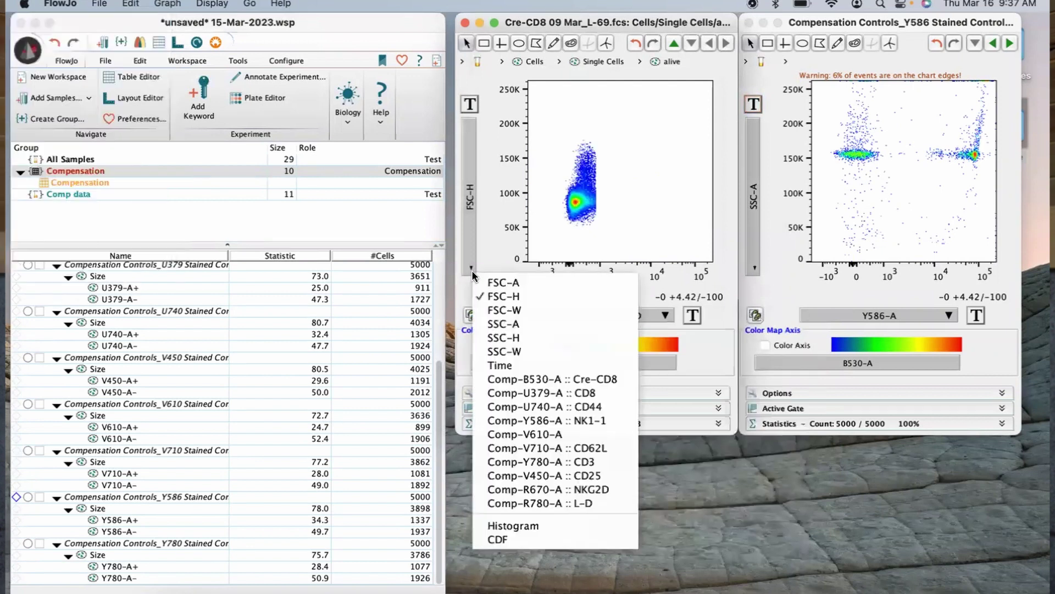
click(567, 462)
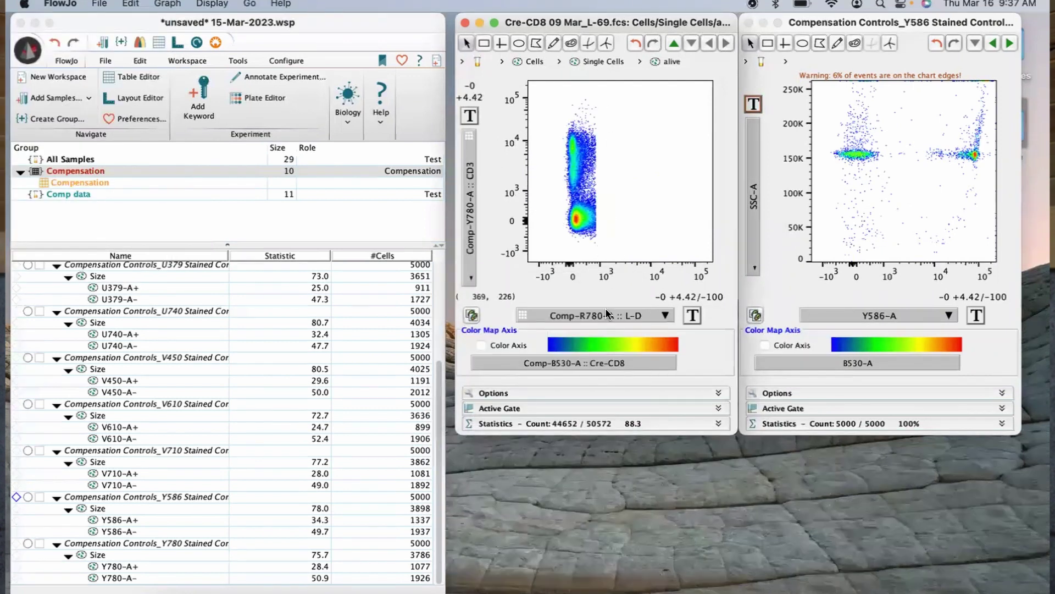
drag(685, 18, 681, 90)
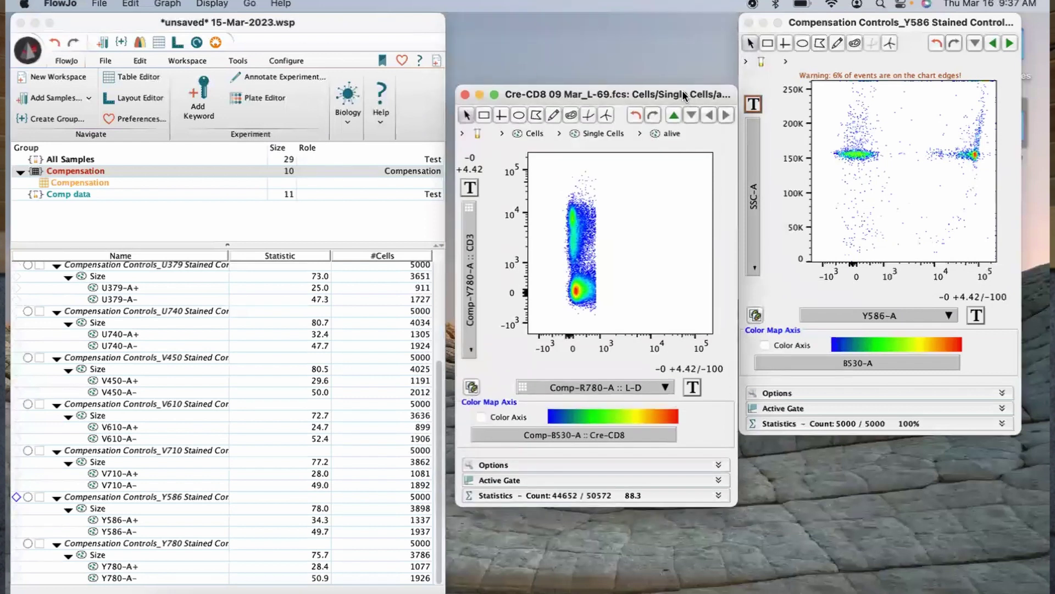
click(467, 94)
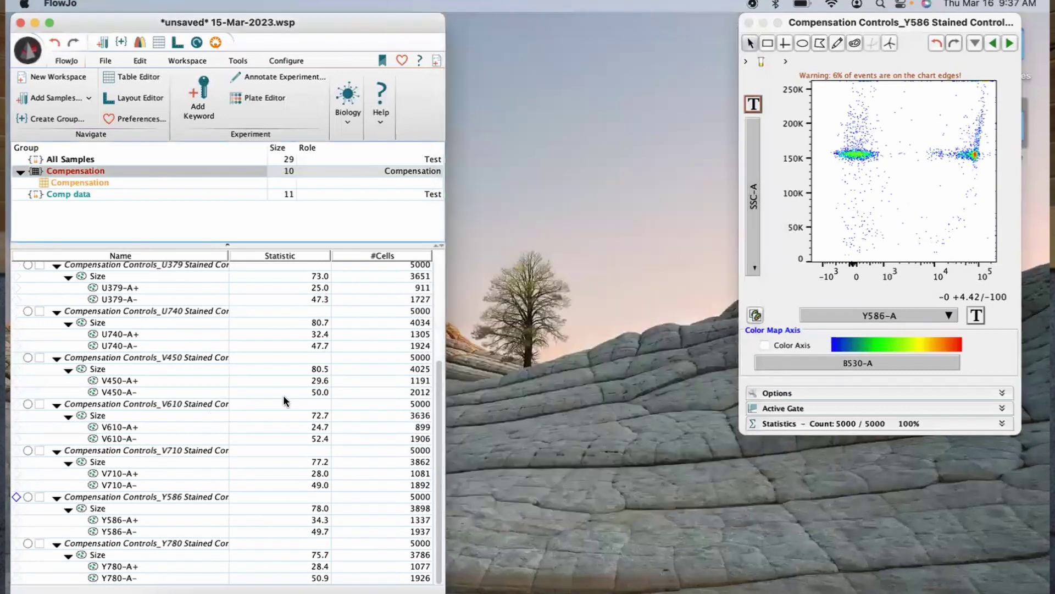
Select the Comp data group in the workspace
drag(437, 448, 436, 339)
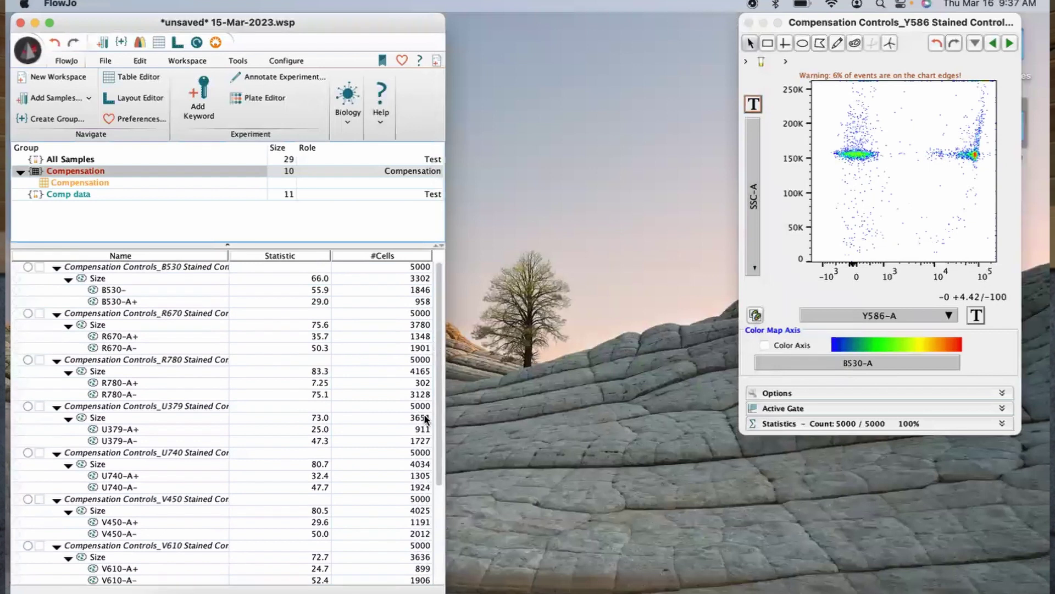
scroll(426, 419, down, 5)
click(80, 194)
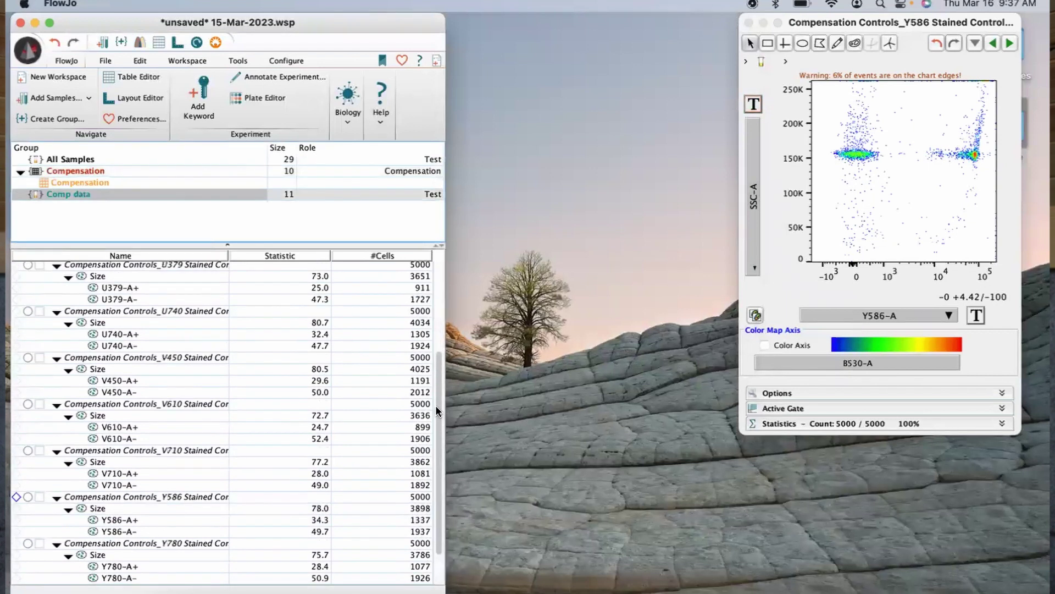
scroll(436, 405, down, 4)
click(414, 518)
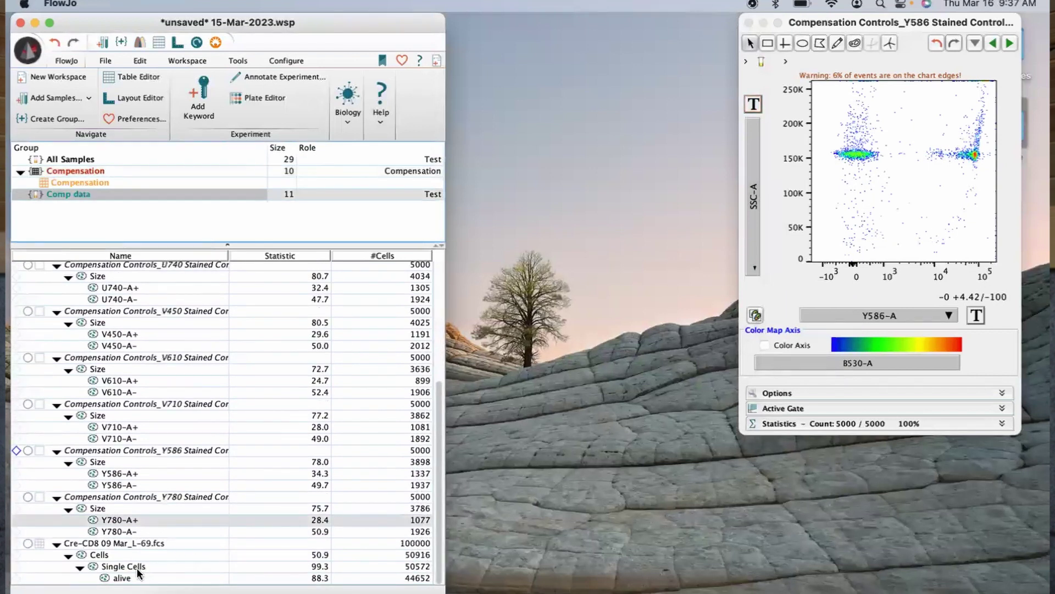
Open the Cre-CD8 Cells graph and drill into Single Cells with L-D on the x-axis
double_click(102, 556)
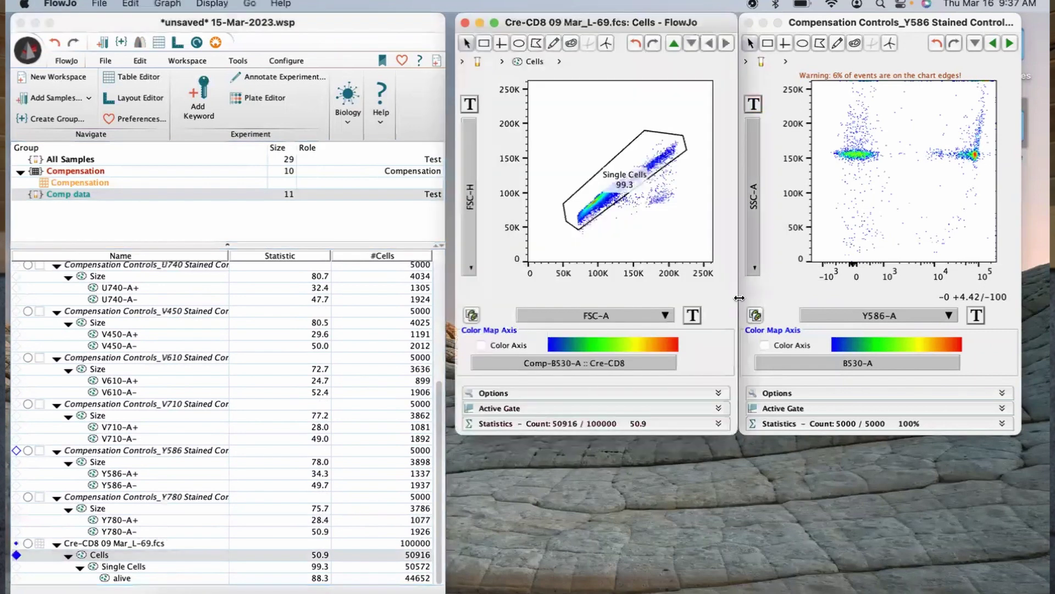
double_click(618, 192)
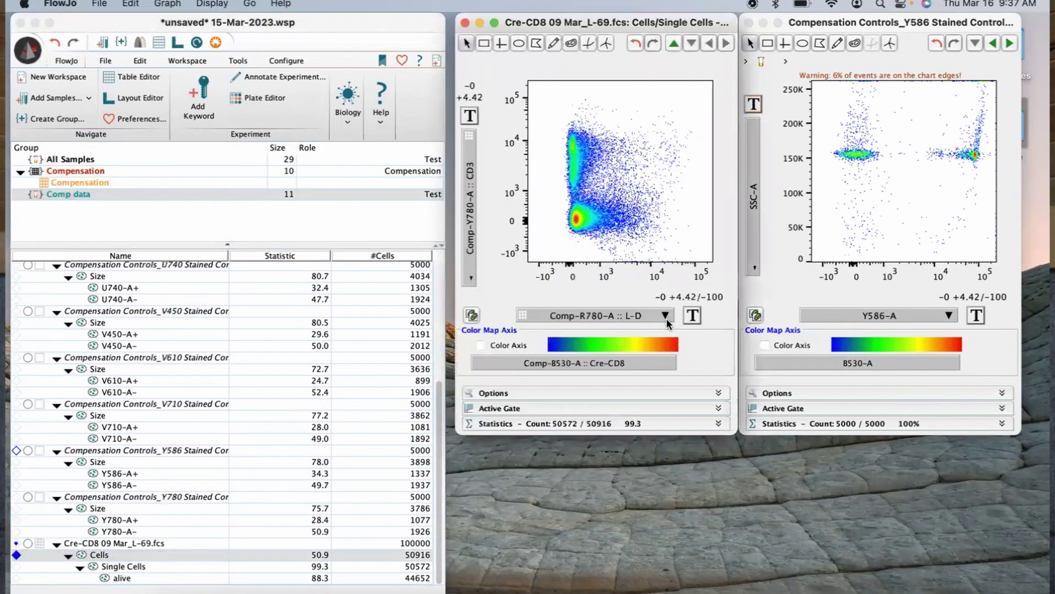
click(666, 315)
click(599, 217)
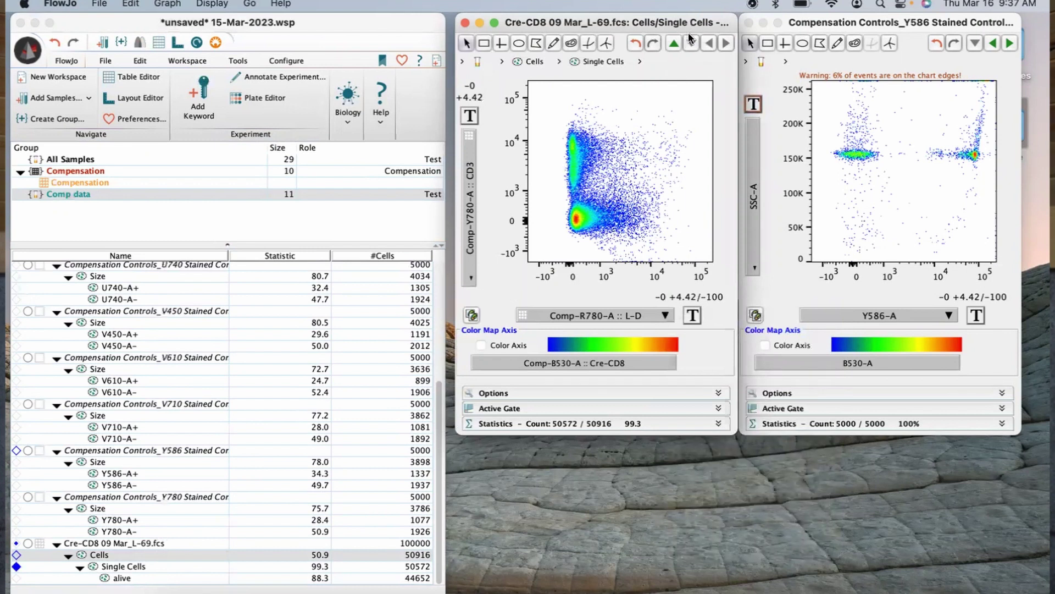
drag(690, 24, 690, 47)
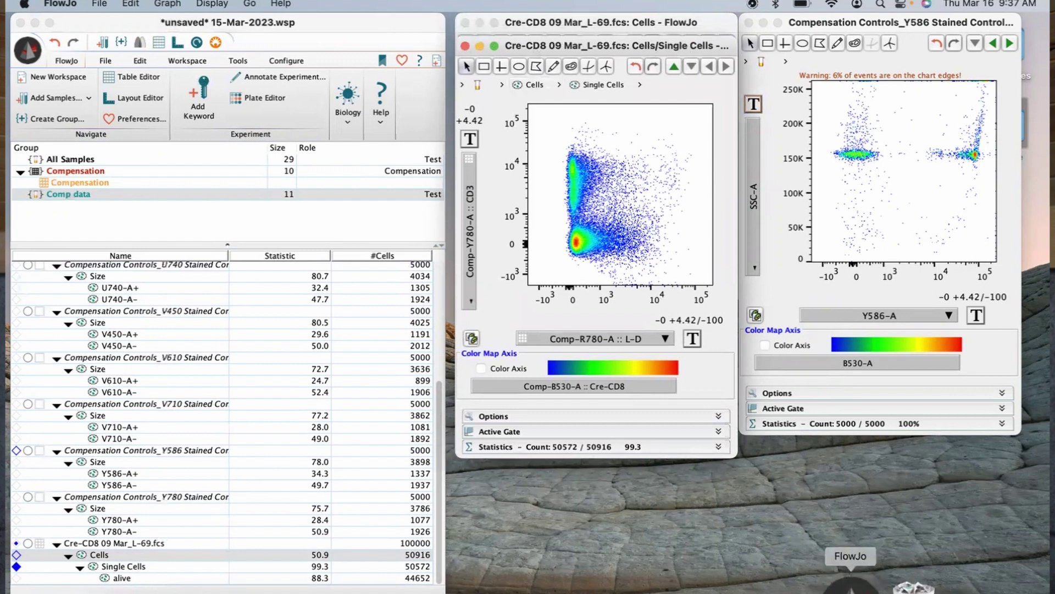
click(853, 584)
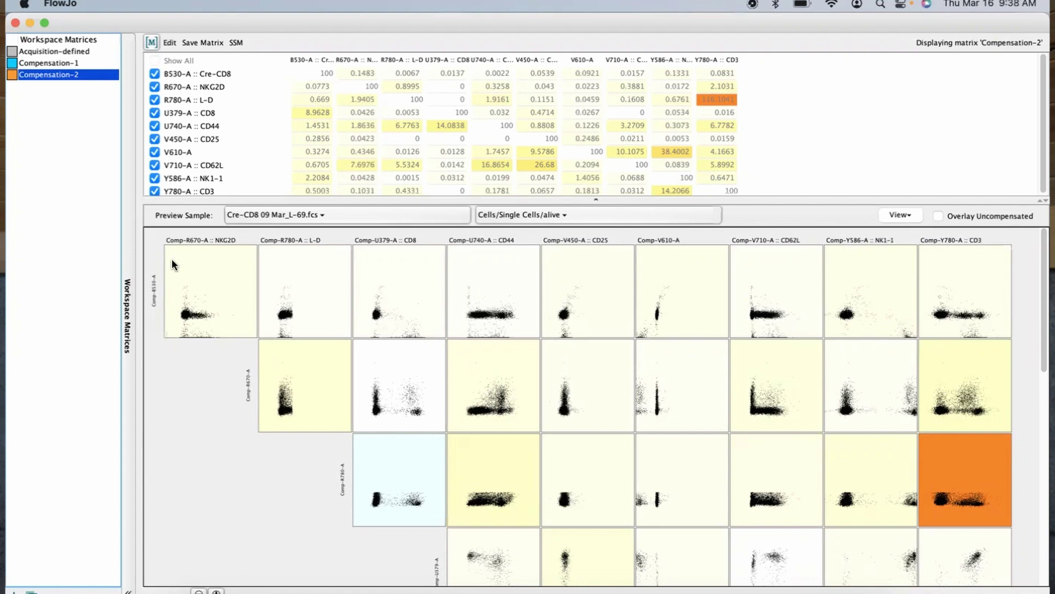
Enlarge the Compensation-2 preview plots and scroll the grid to the right
click(216, 591)
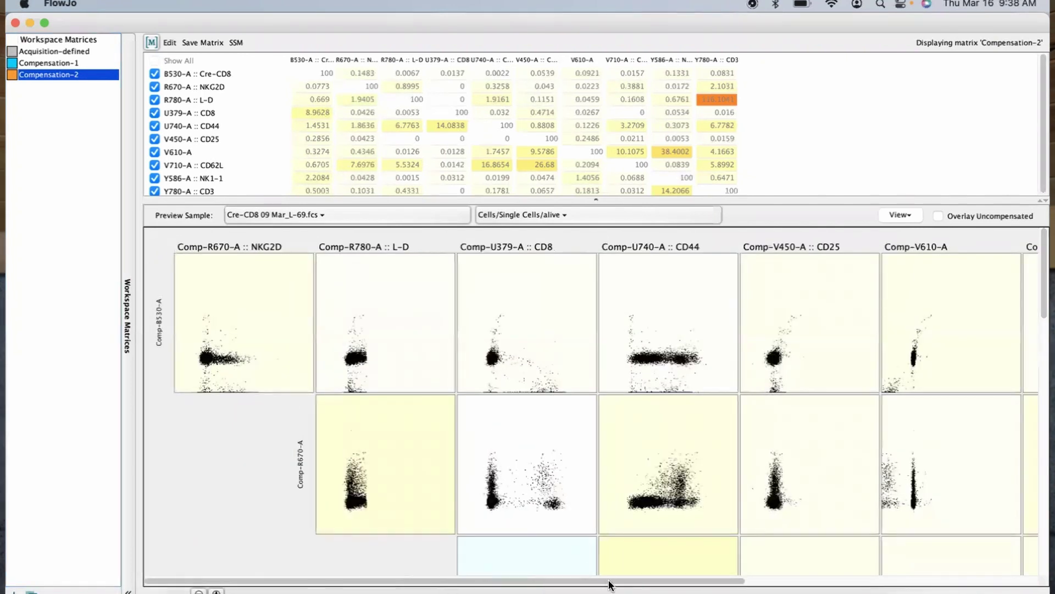
drag(608, 585, 1041, 540)
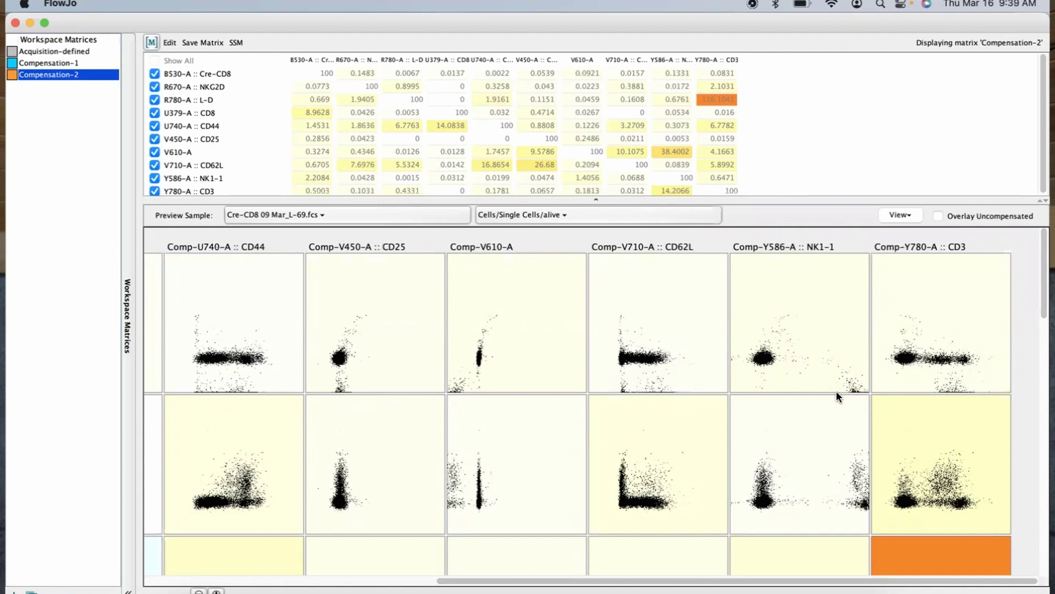
Create the editable Compensation-2-copy matrix by choosing Edit and confirming with Yes
click(168, 43)
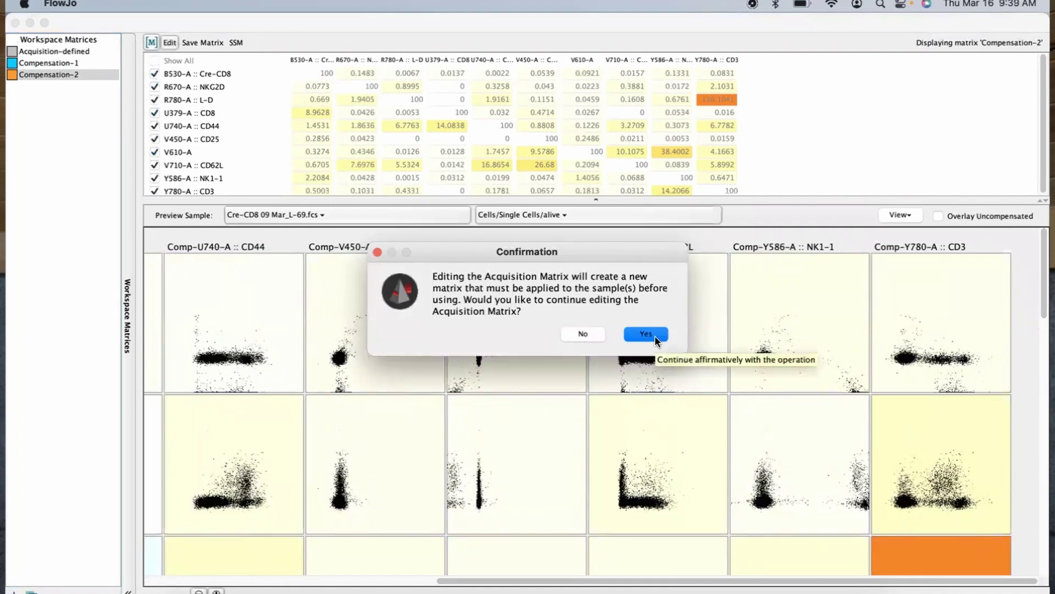
click(653, 335)
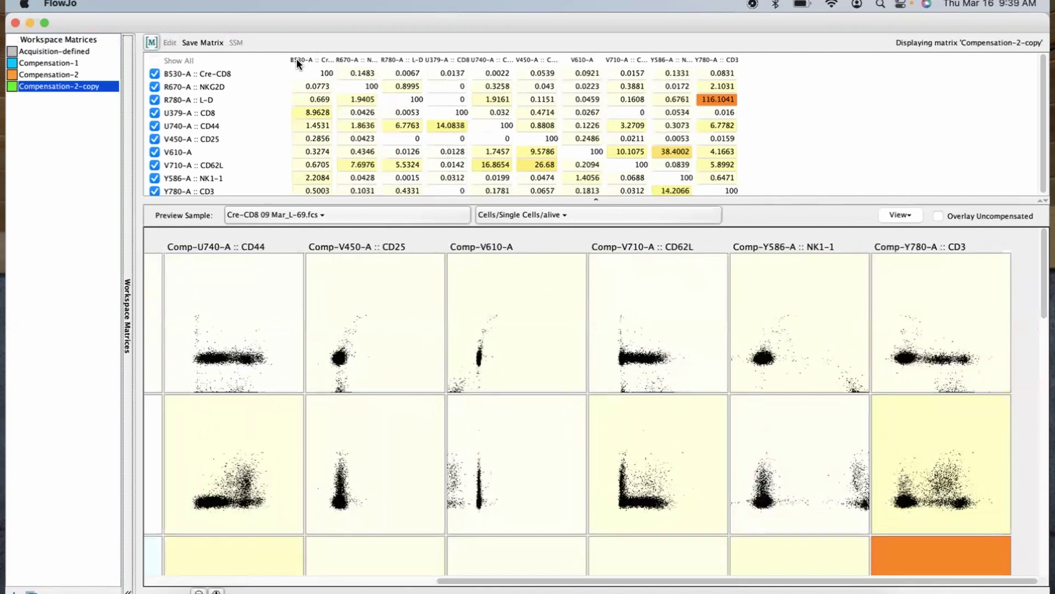
Replace the Y586-A / B530-A spillover of 2.2084 with 0, then with 0.2
double_click(316, 177)
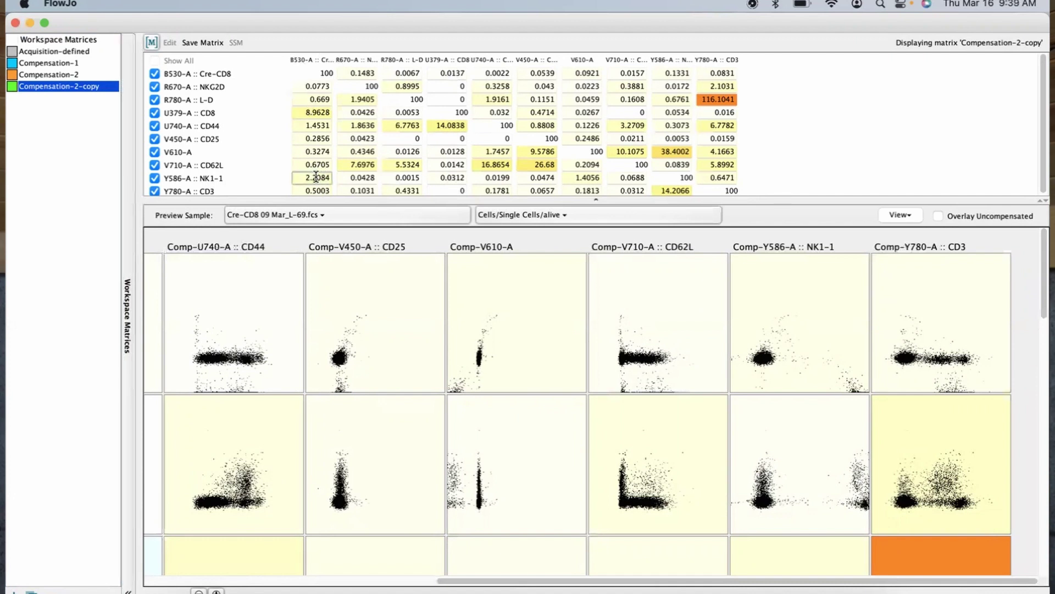
double_click(316, 176)
text(0)
key(Return)
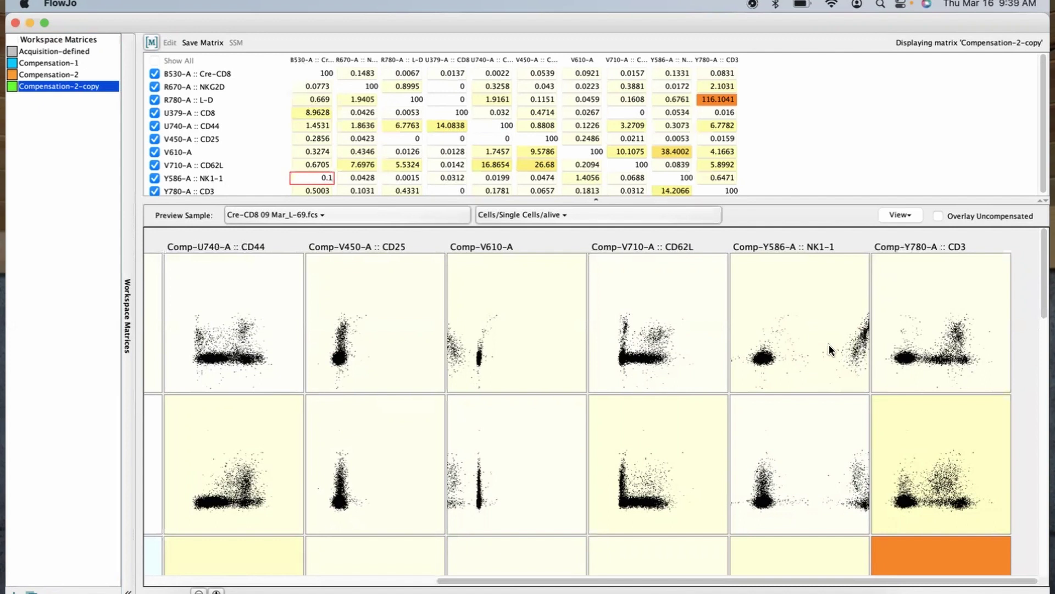
key(BackSpace)
text(2)
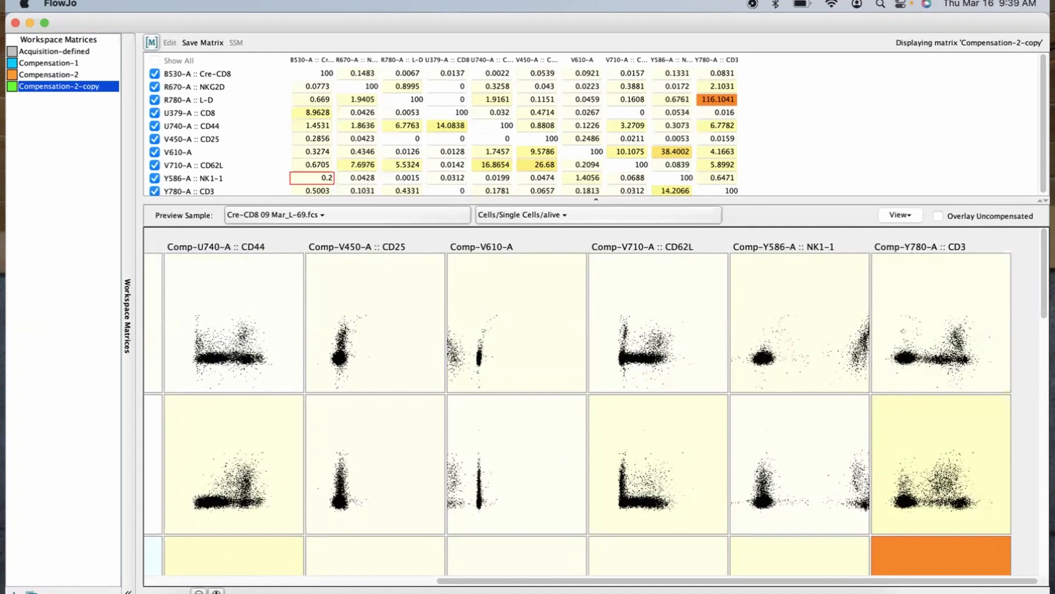
key(Return)
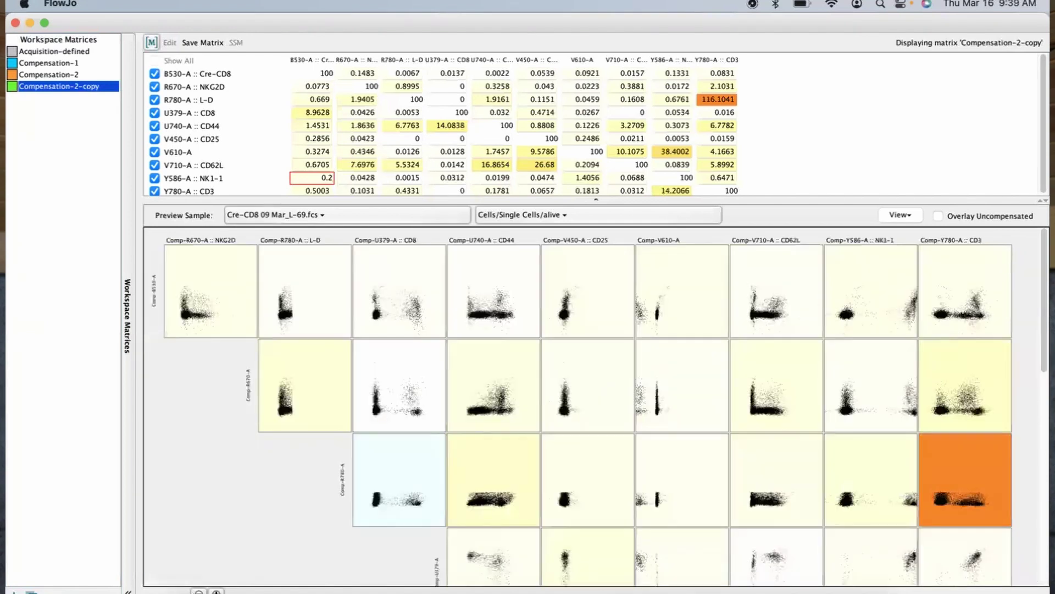
Re-enter the cell as 2.2, settle it at 0.2, and scroll through the updated preview plots
double_click(321, 179)
text(2.2)
key(Return)
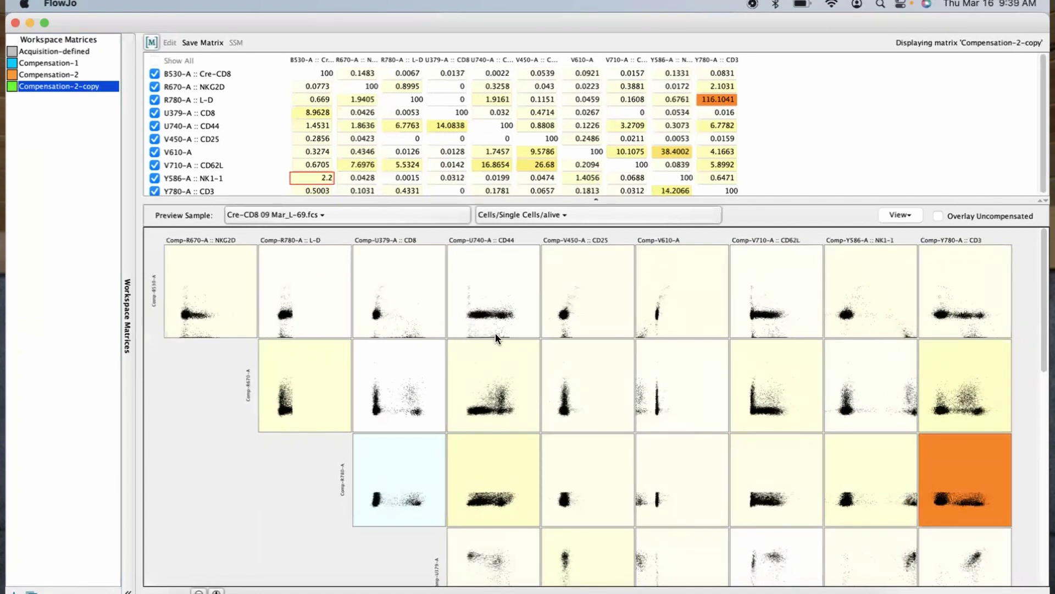
key(BackSpace)
key(BackSpace)
key(BackSpace)
text(0.2)
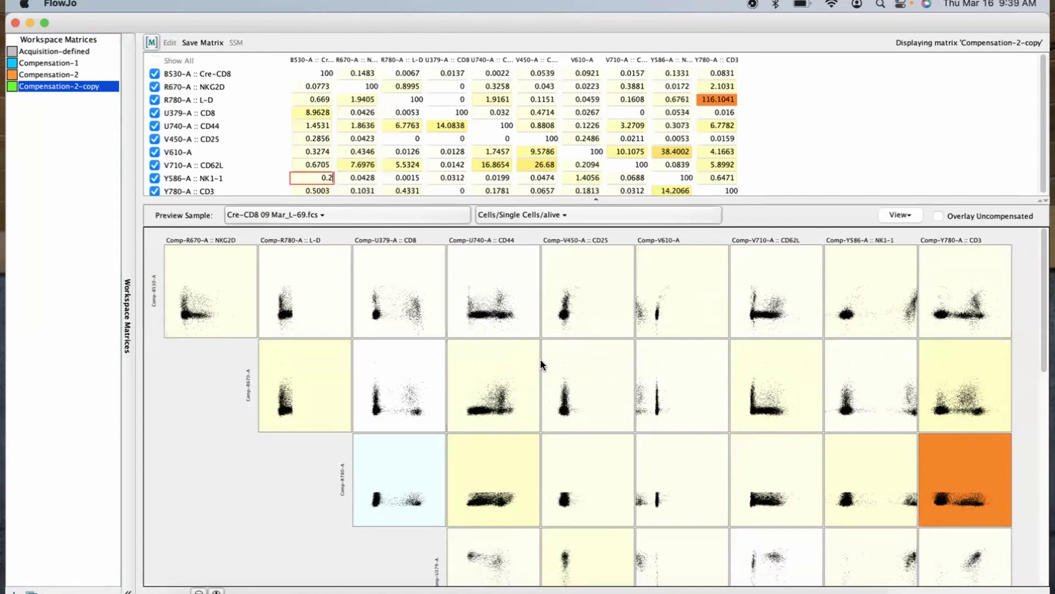
scroll(540, 358, down, 3)
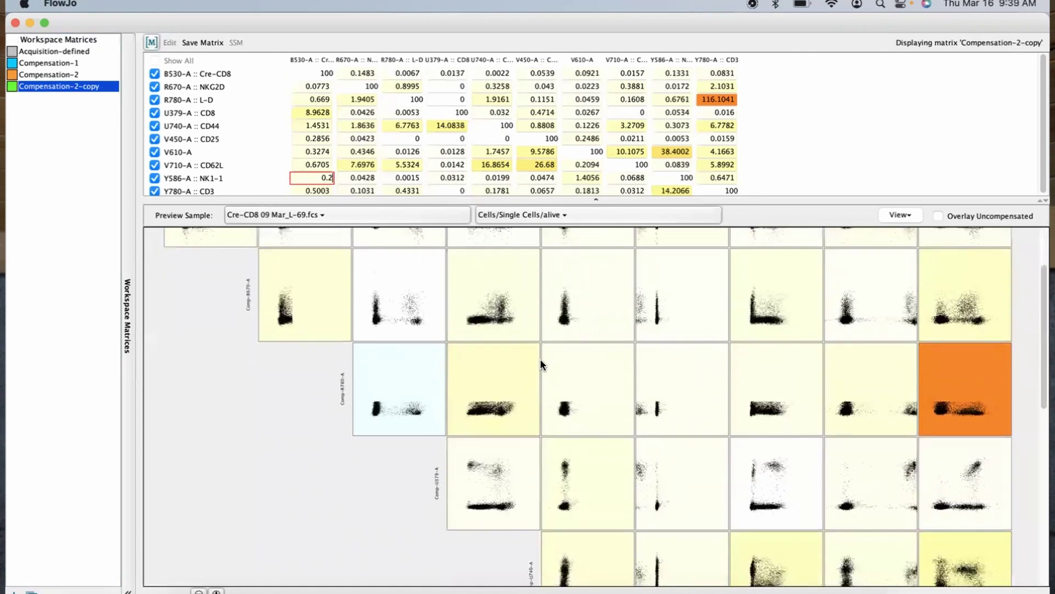
scroll(540, 358, down, 3)
scroll(540, 358, down, 1)
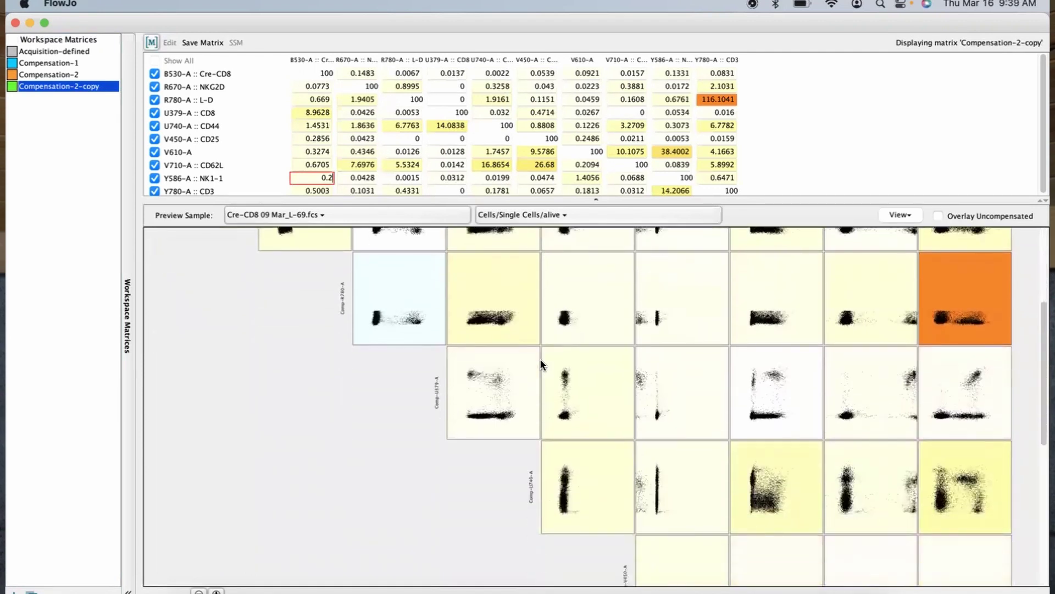
scroll(541, 364, down, 5)
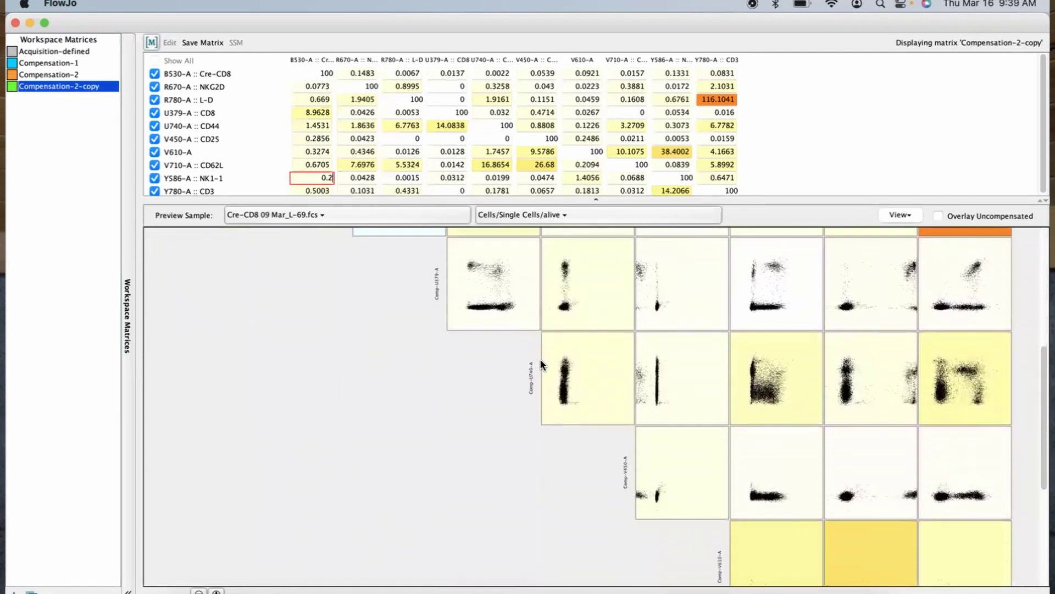
scroll(540, 358, down, 2)
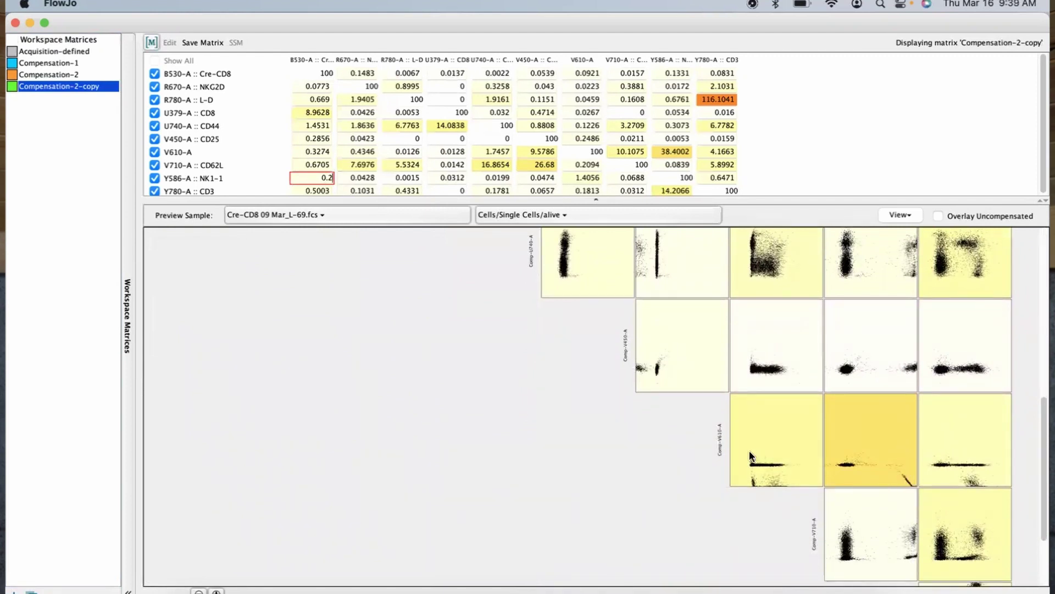
scroll(862, 437, up, 7)
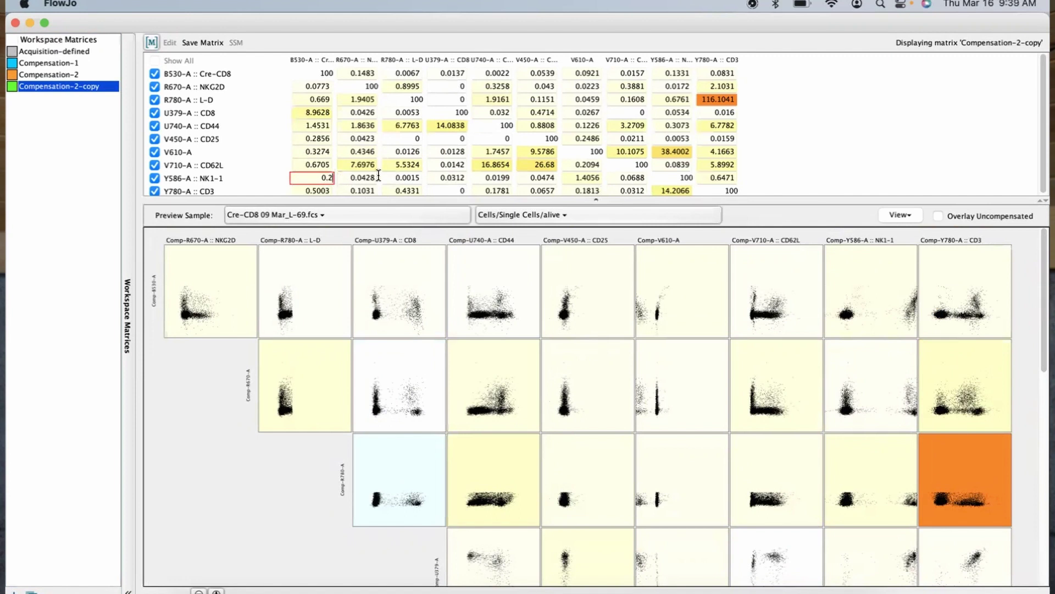
Change the Y586-A row's V610-A spillover from 1.4056 to 0.3 in Compensation-2-copy
click(574, 176)
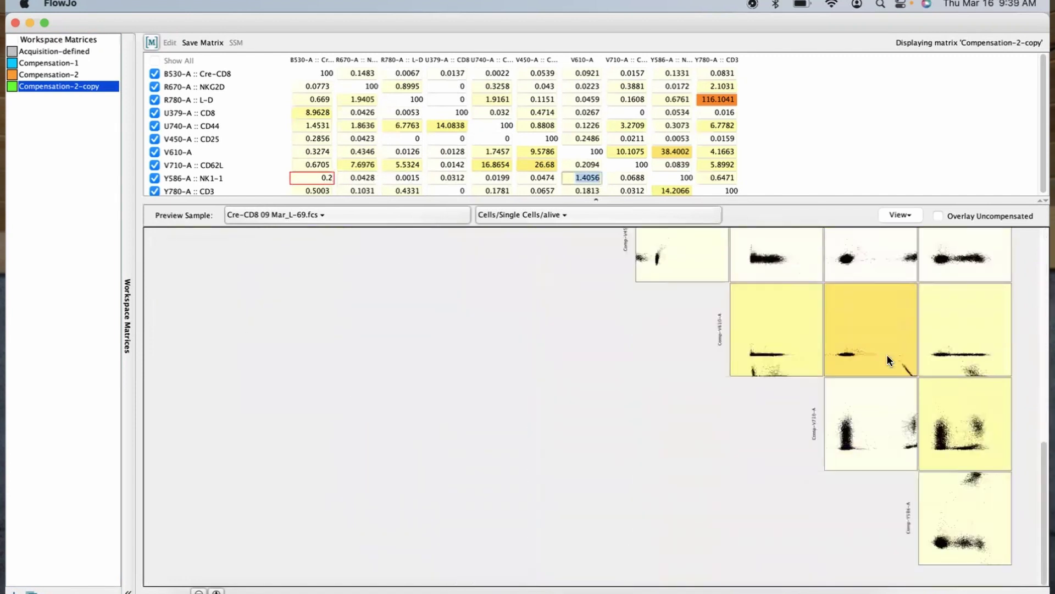
text(0)
key(Return)
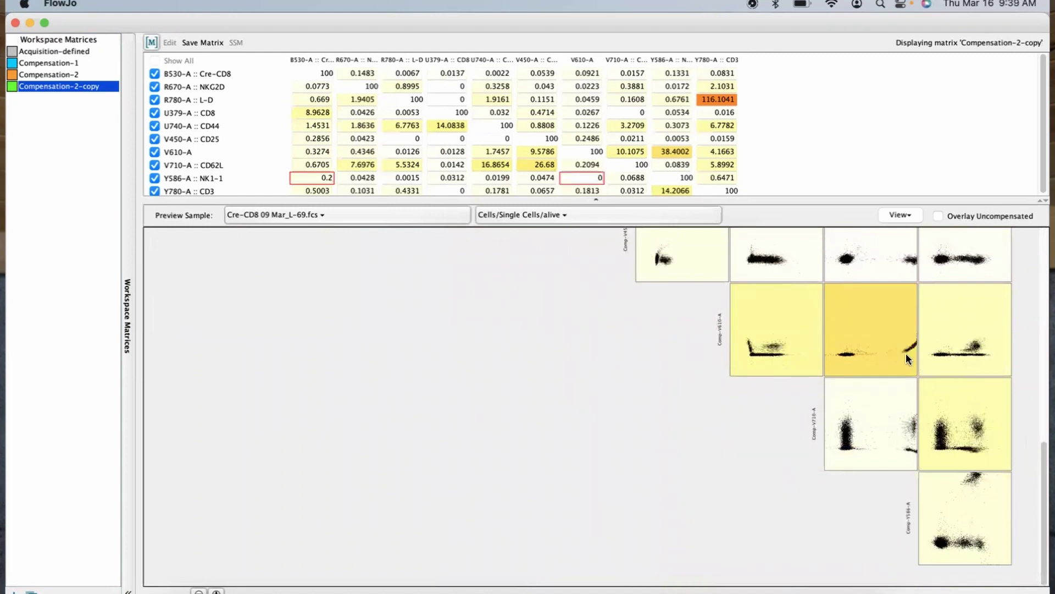
text(.5)
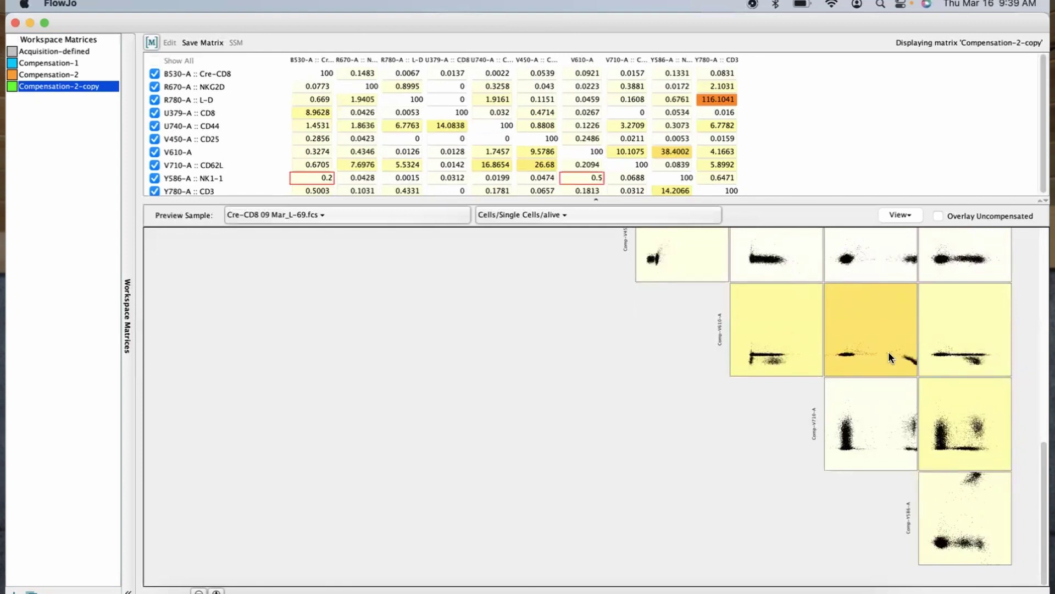
key(BackSpace)
text(3)
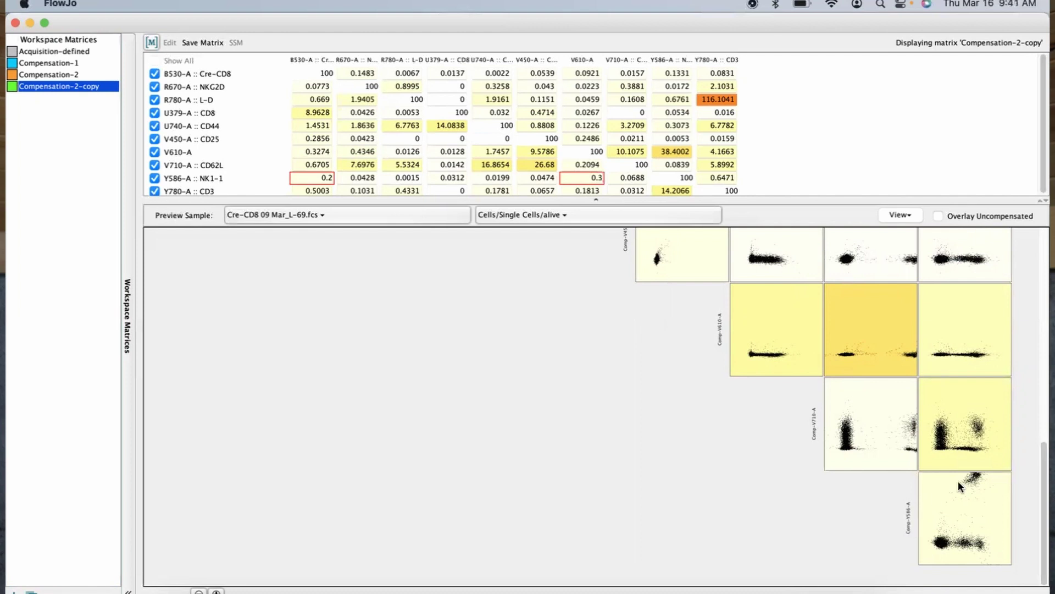
scroll(958, 480, up, 3)
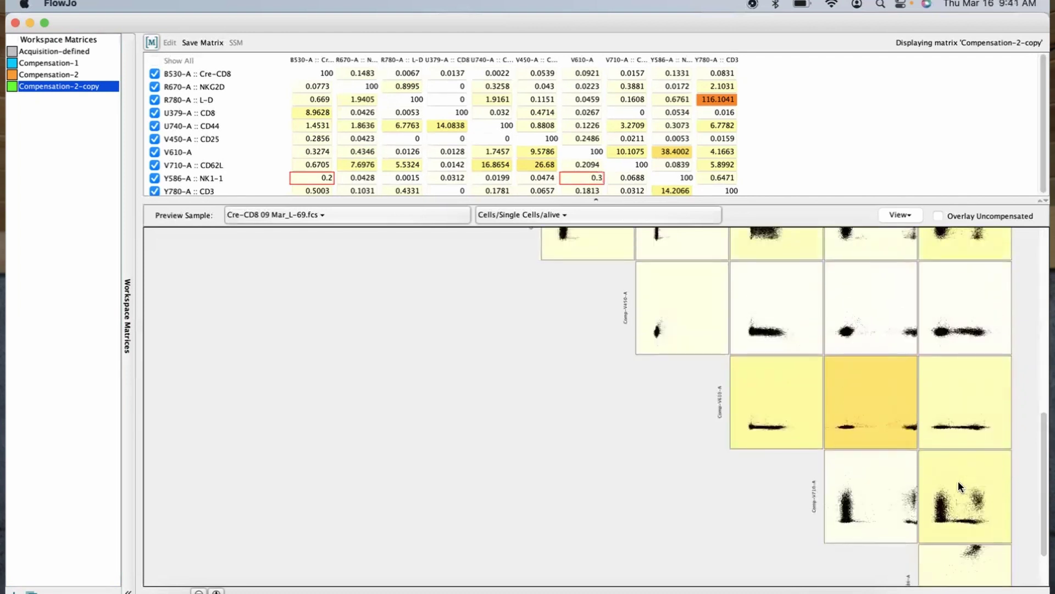